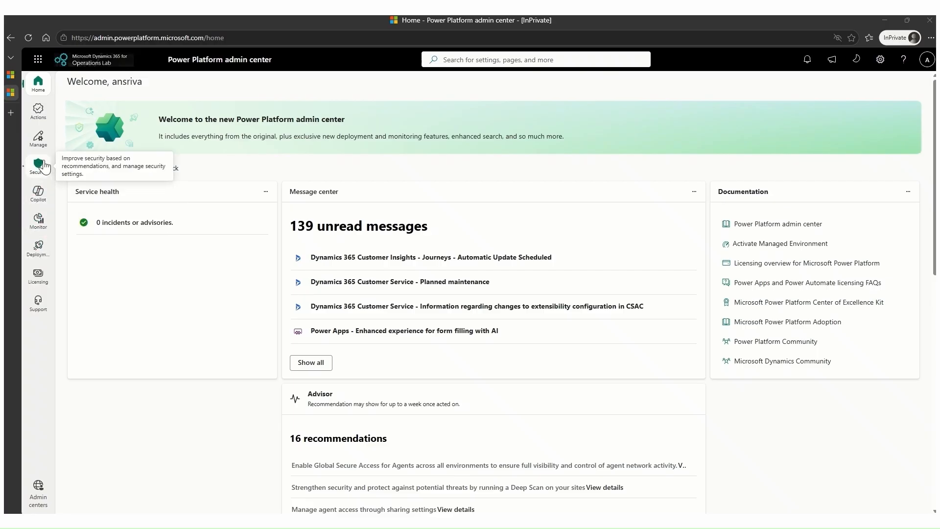
# Open the Dynamics 365 agents management page and select the AnkurERPAdmn environment for agent deployment.
pyautogui.click(40, 147)
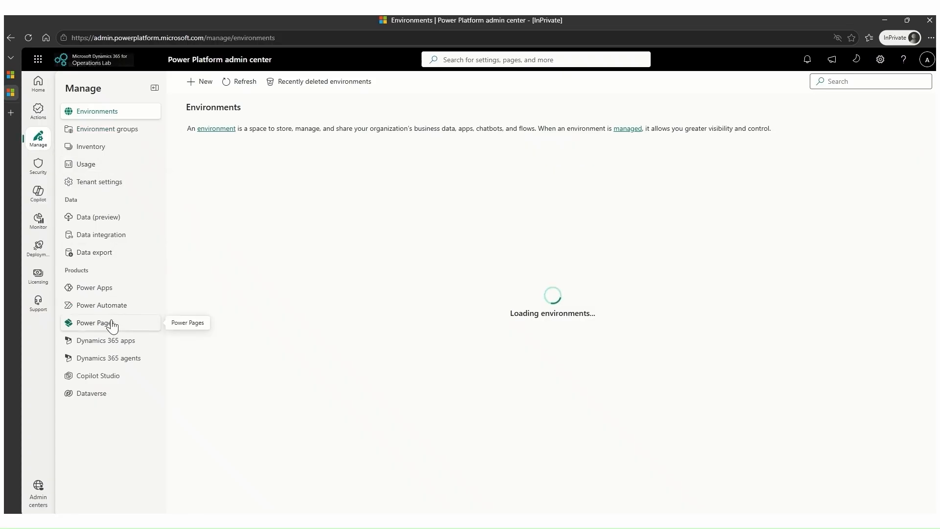
pyautogui.click(103, 361)
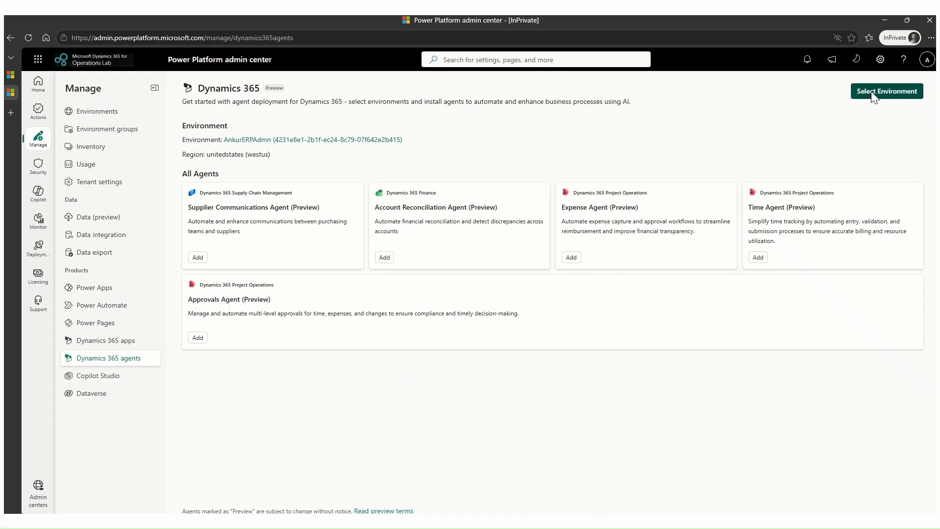
pyautogui.click(887, 92)
pyautogui.click(829, 88)
pyautogui.write('A')
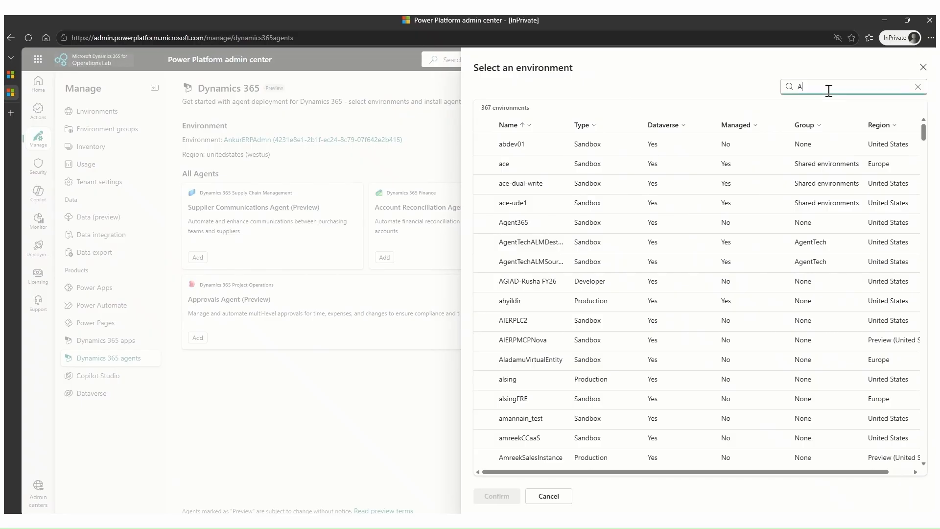
pyautogui.write('nkur')
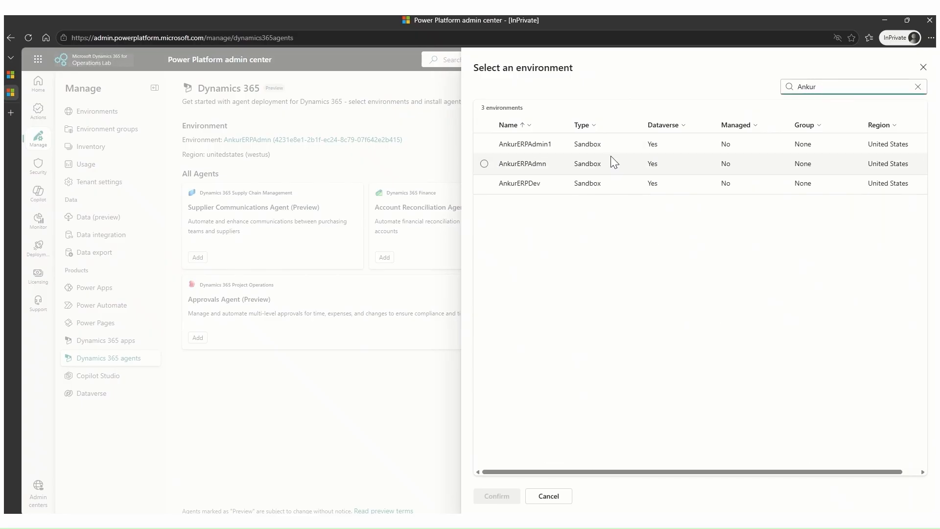
pyautogui.click(486, 165)
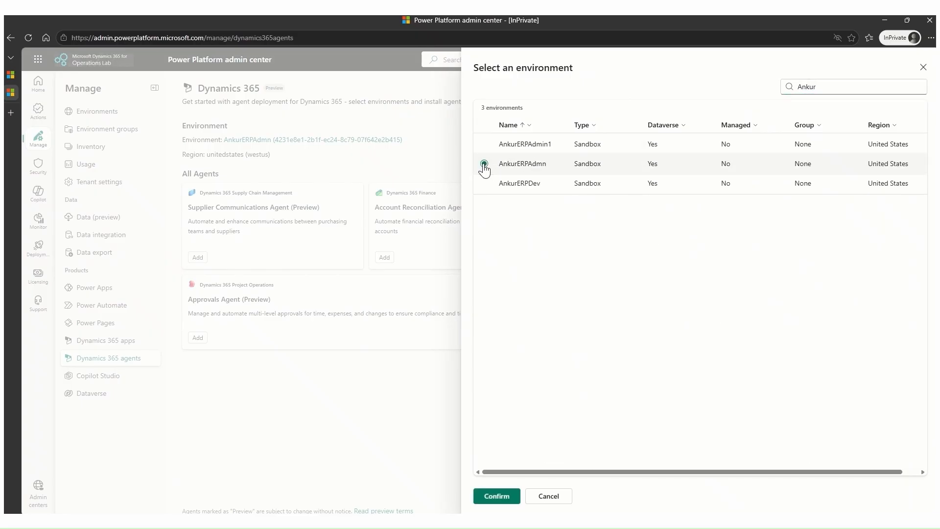
pyautogui.click(497, 496)
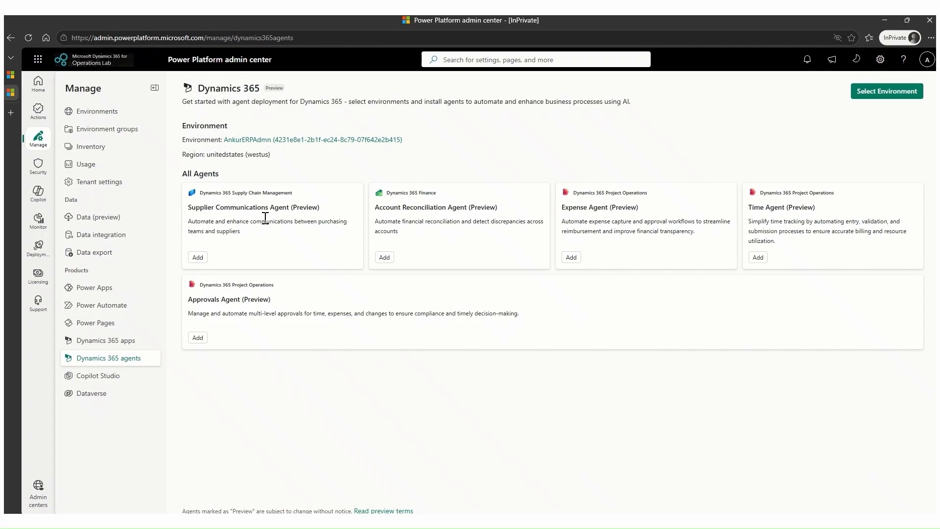
# Start adding the Supplier Communications Agent and advance its setup from the overview to the prerequisites check.
pyautogui.click(198, 258)
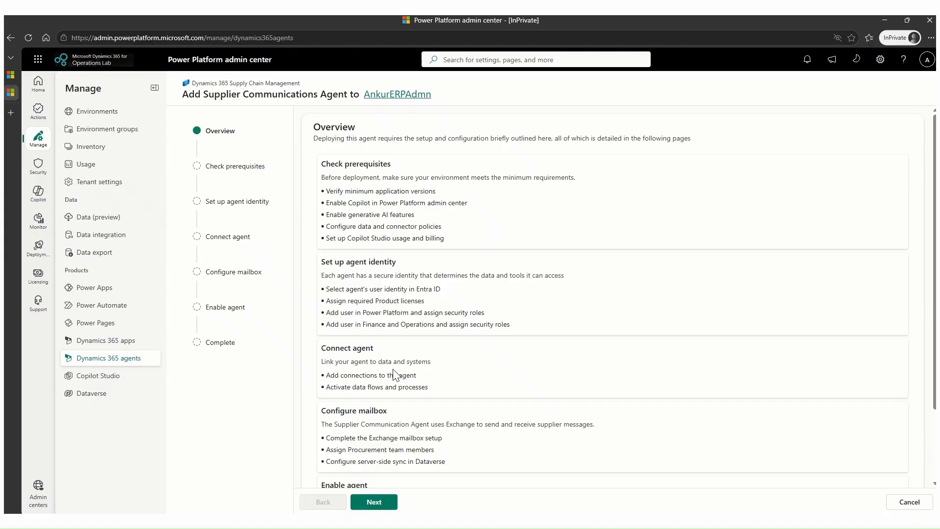
pyautogui.scroll(-2, 390, 375)
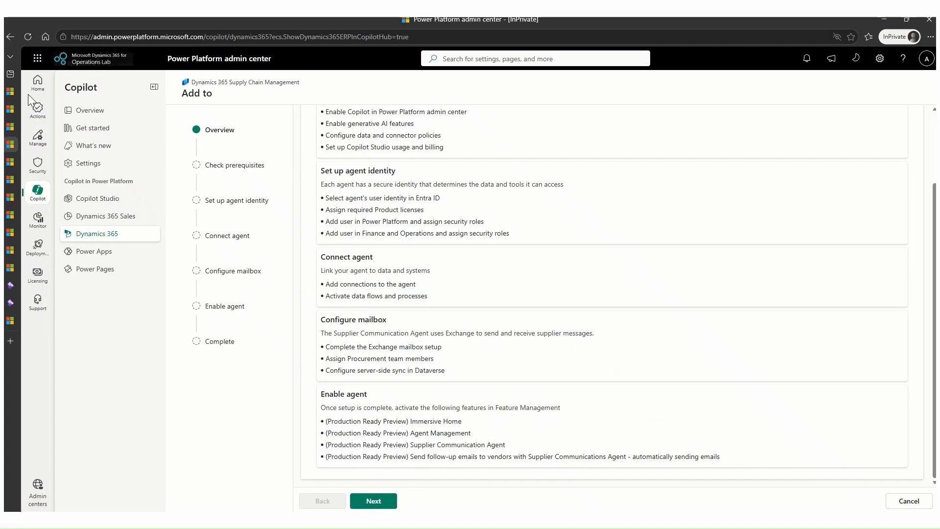
pyautogui.moveTo(18, 116)
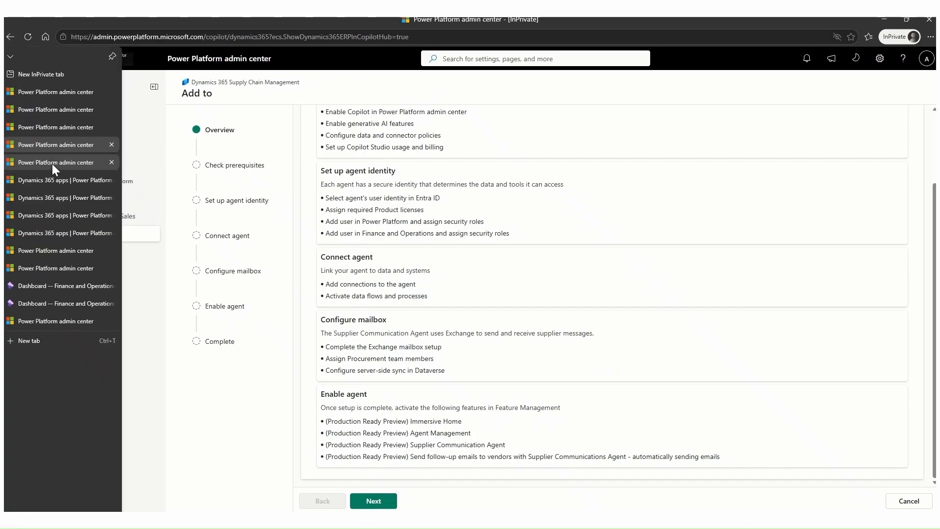
pyautogui.click(52, 163)
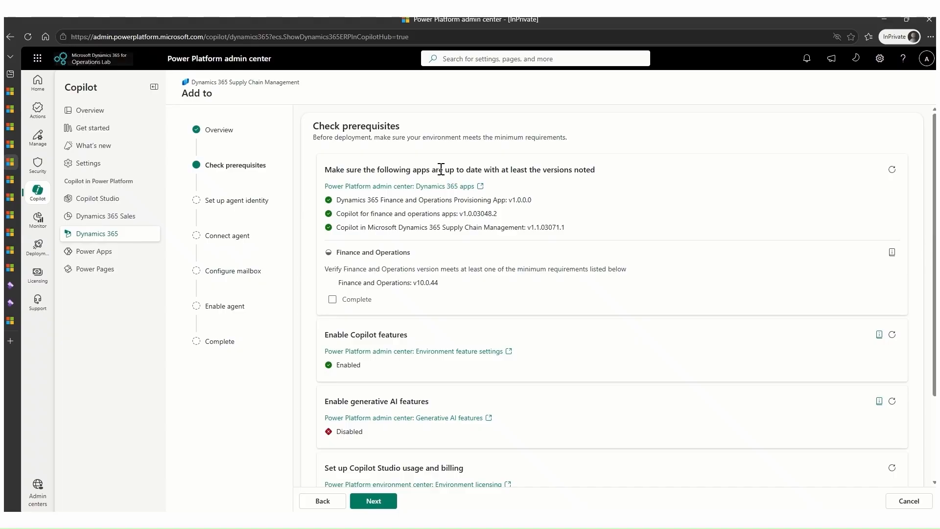
# Compare the required app versions with the environment's Dynamics 365 apps, including the Dynamics 365 Finance and Operations Provisioning App.
pyautogui.moveTo(337, 200); pyautogui.dragTo(546, 223)
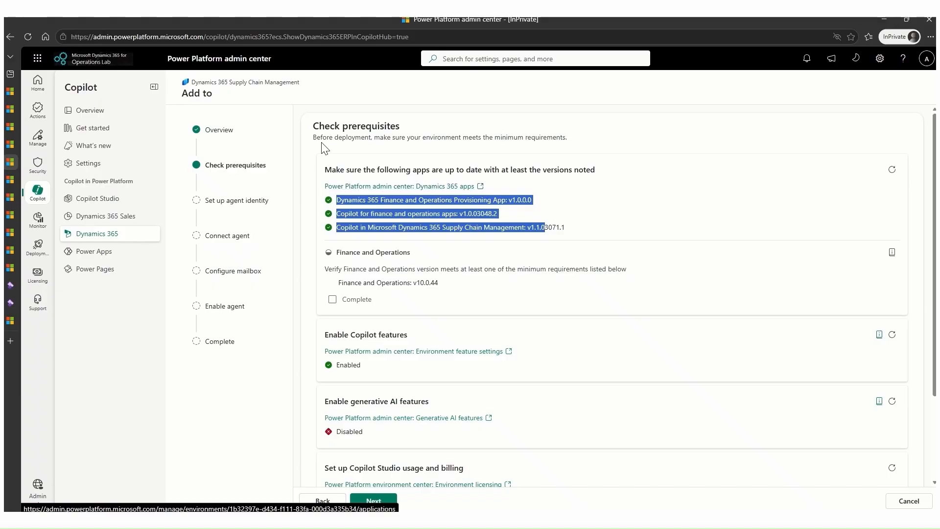
pyautogui.click(9, 180)
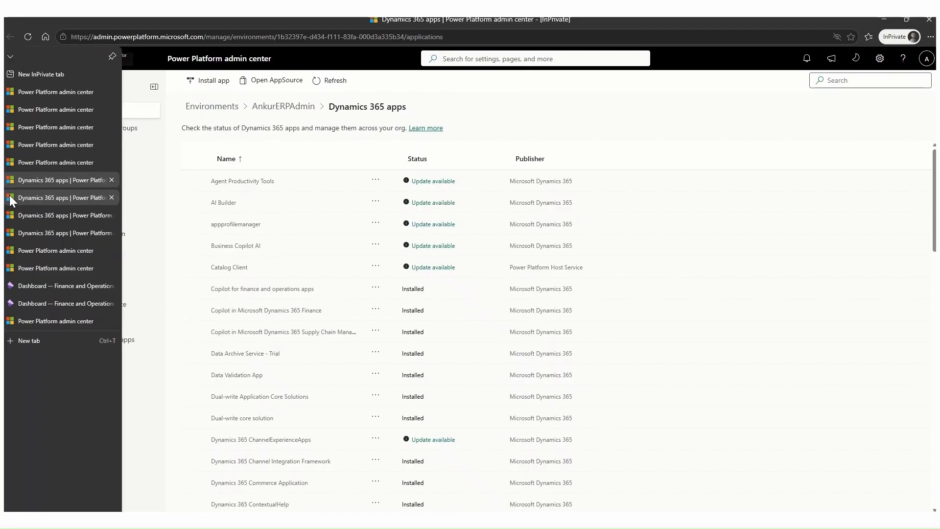
pyautogui.click(10, 198)
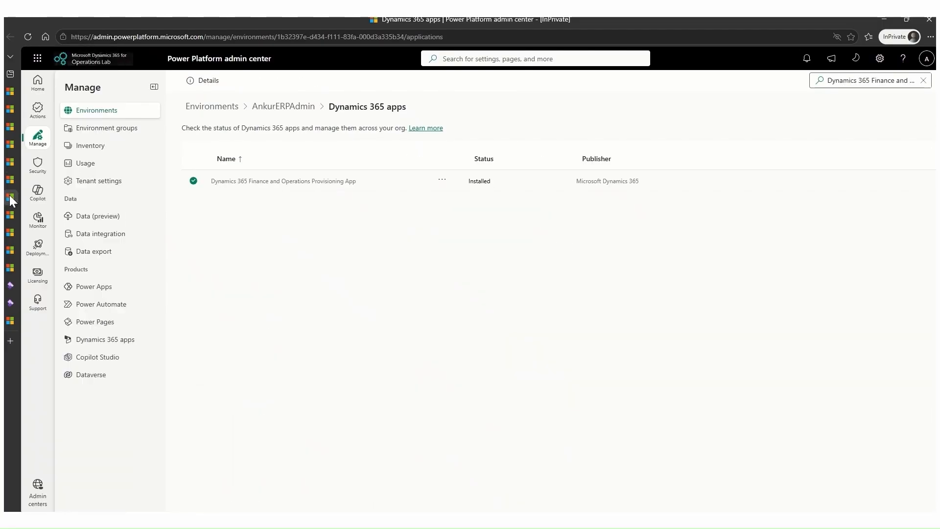
pyautogui.moveTo(11, 213)
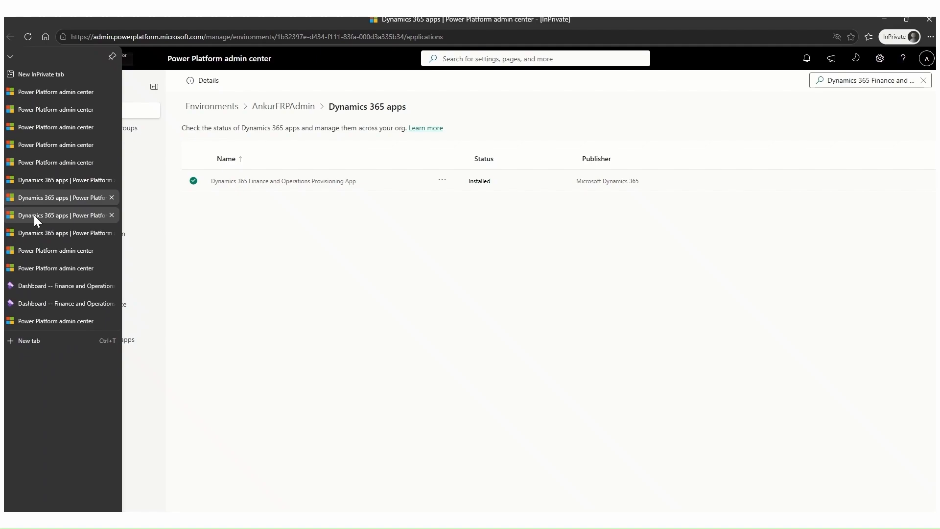
pyautogui.click(33, 216)
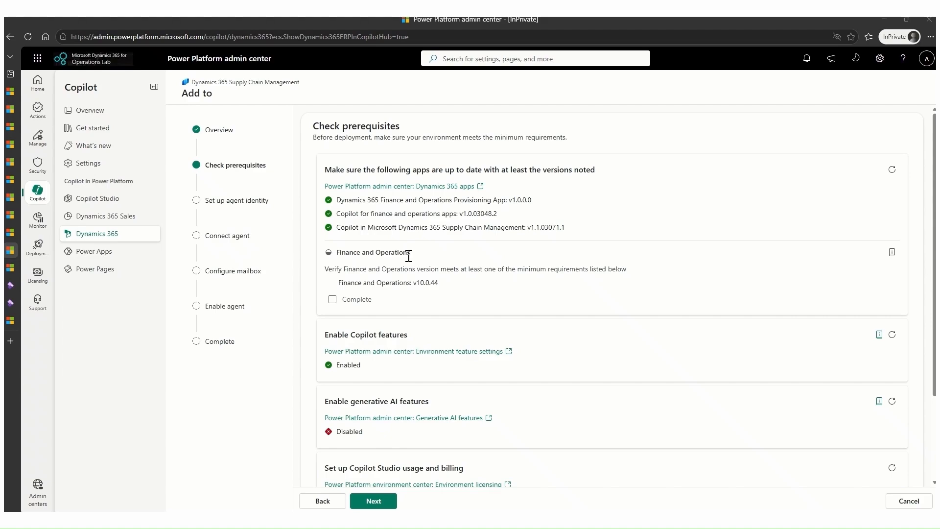
# Open the environment's Finance and Operations site and view its installed product version information.
pyautogui.moveTo(12, 254)
pyautogui.click(43, 266)
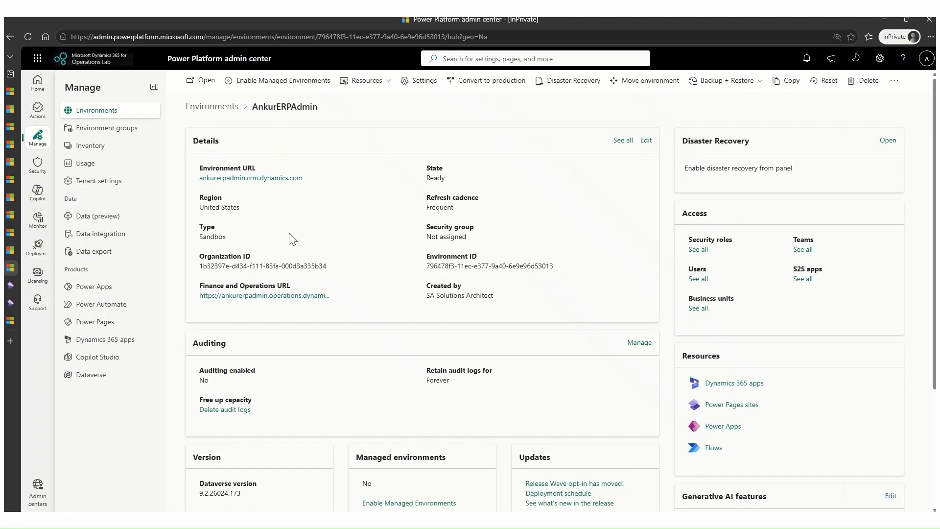
pyautogui.click(255, 295)
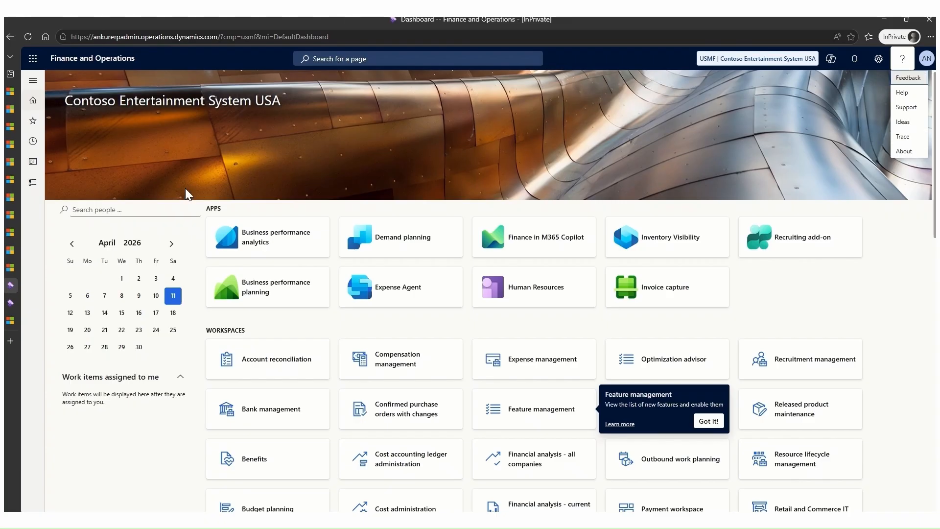
pyautogui.click(911, 155)
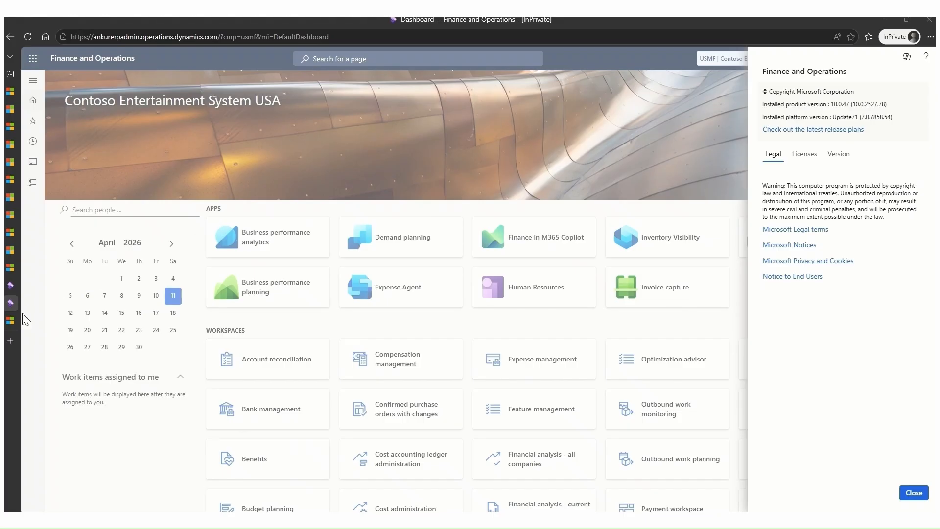
# Review the Copilot options in the environment feature settings linked from the prerequisites, and return to the agent setup.
pyautogui.click(11, 321)
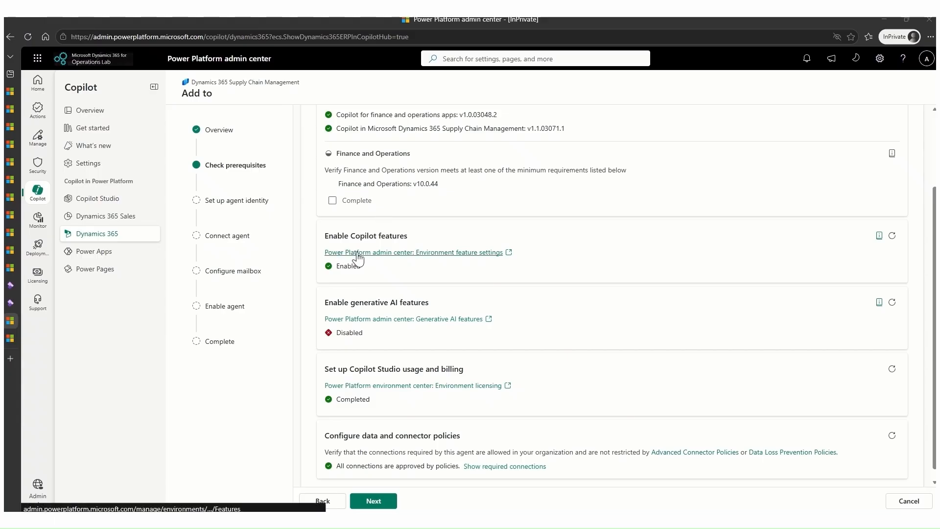
pyautogui.click(359, 253)
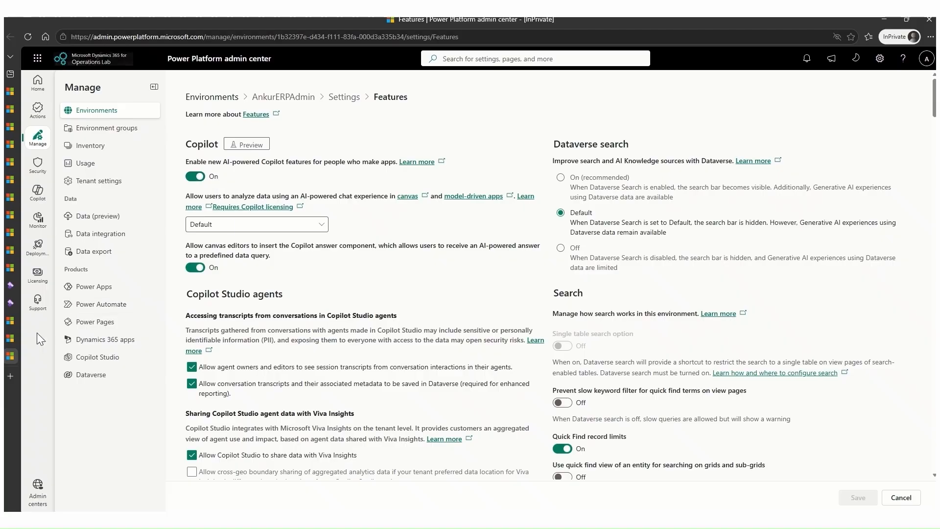
pyautogui.click(11, 322)
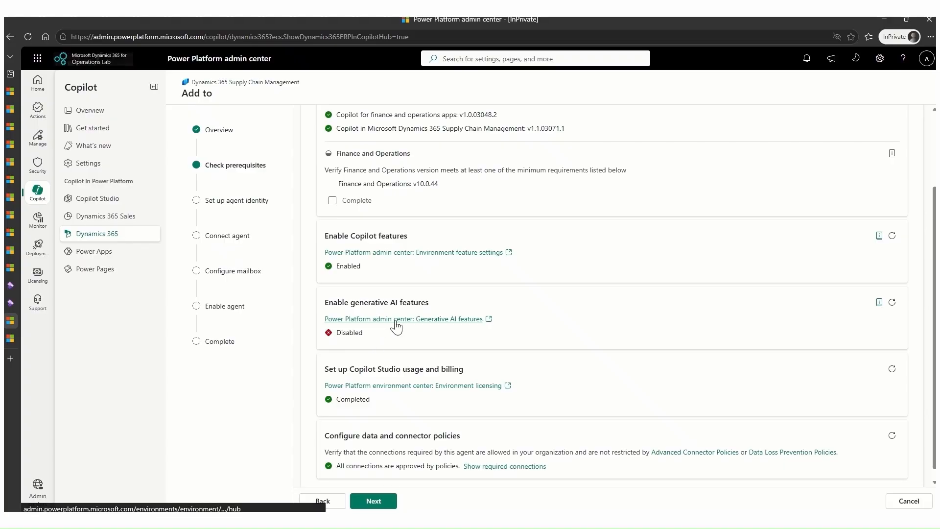
# Allow end users to use features powered by Microsoft 365 services in the environment's generative AI features, and save.
pyautogui.click(396, 319)
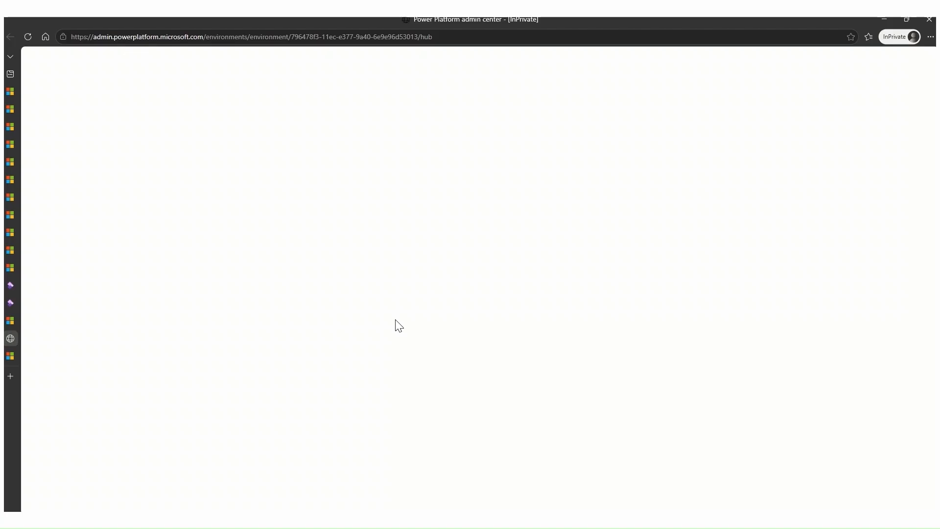
pyautogui.moveTo(13, 354)
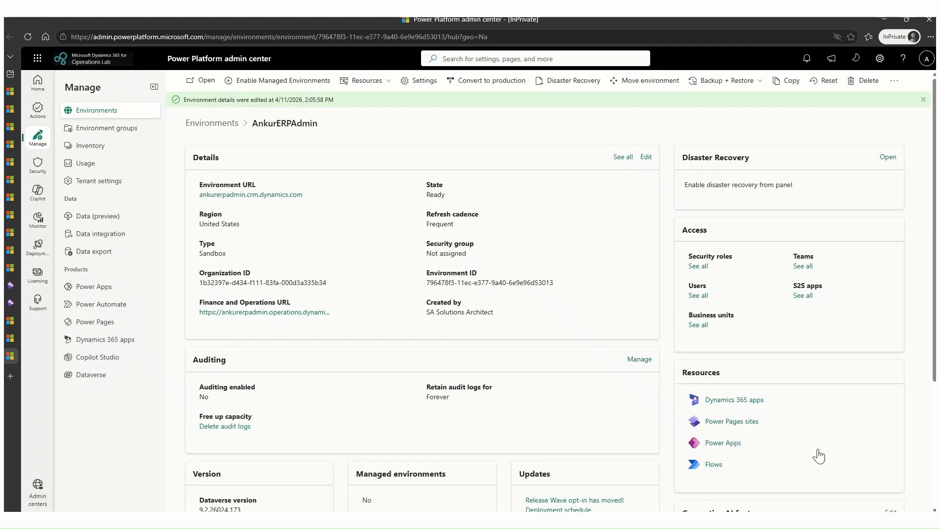
pyautogui.scroll(-3, 703, 372)
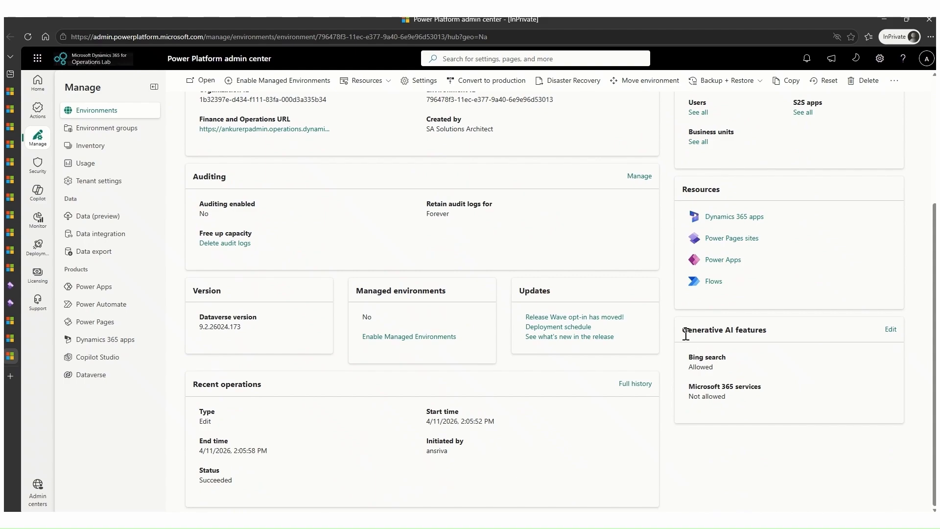
pyautogui.click(890, 330)
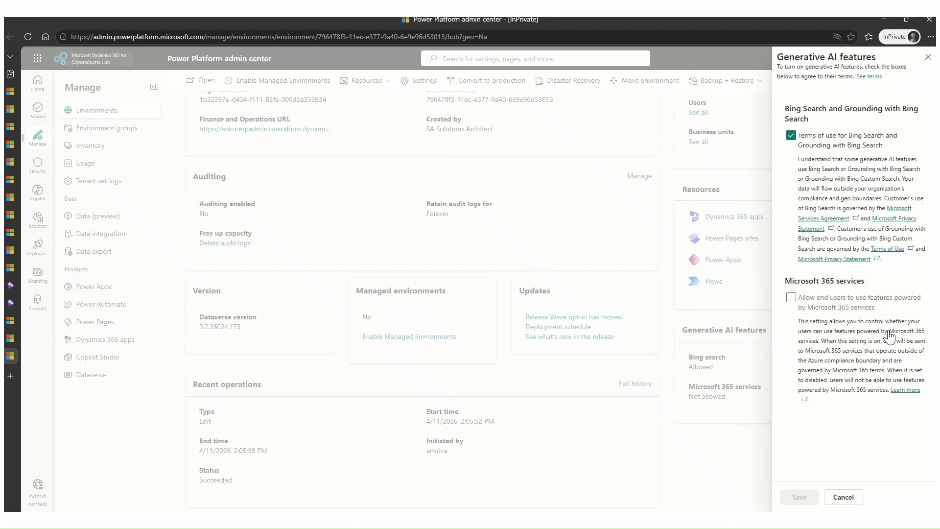
pyautogui.click(792, 298)
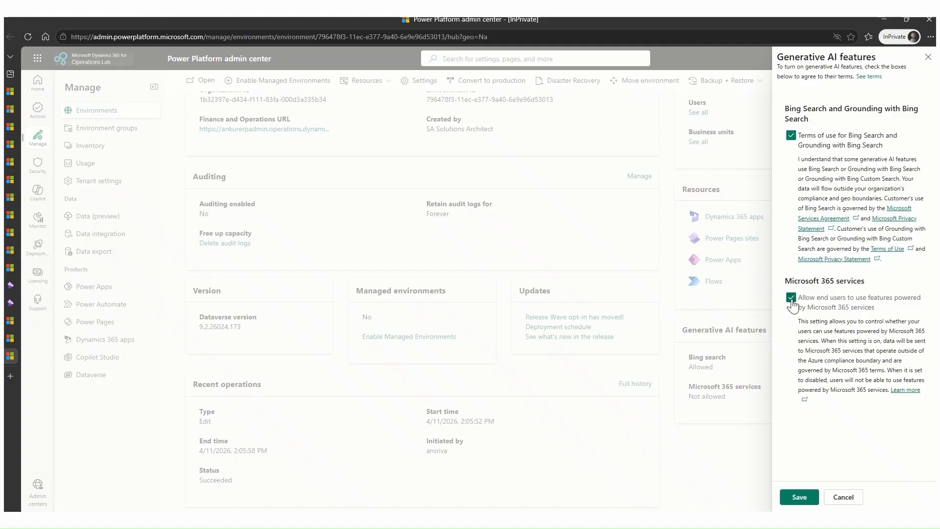
pyautogui.click(797, 498)
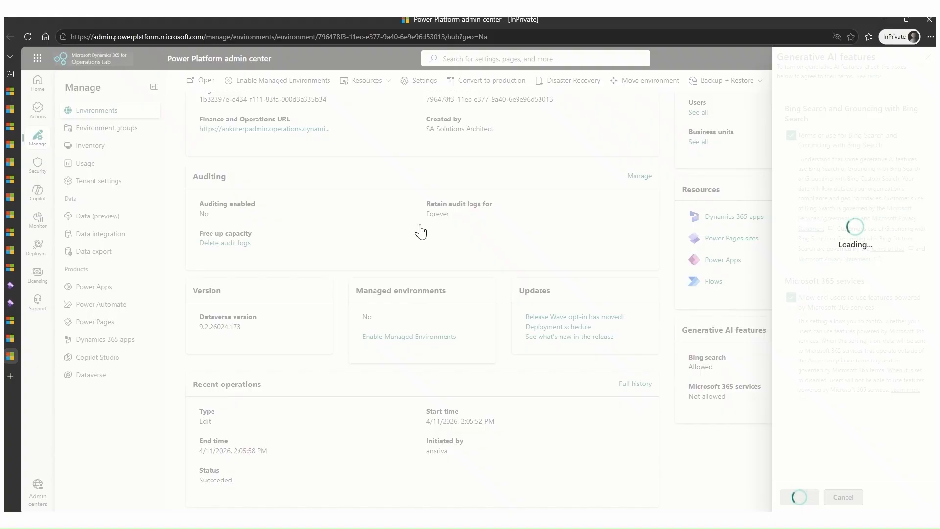
# Return to the agent's prerequisites check and refresh the generative AI features status.
pyautogui.moveTo(13, 335)
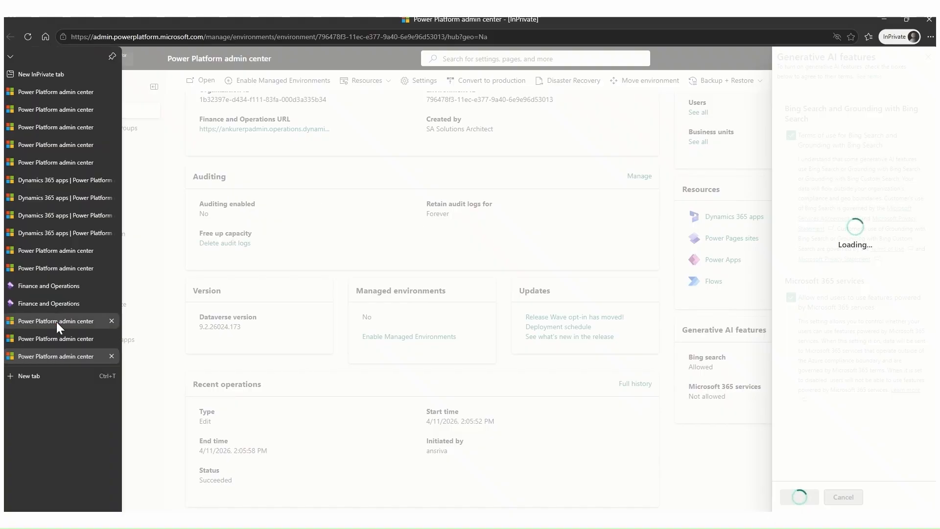
pyautogui.click(57, 322)
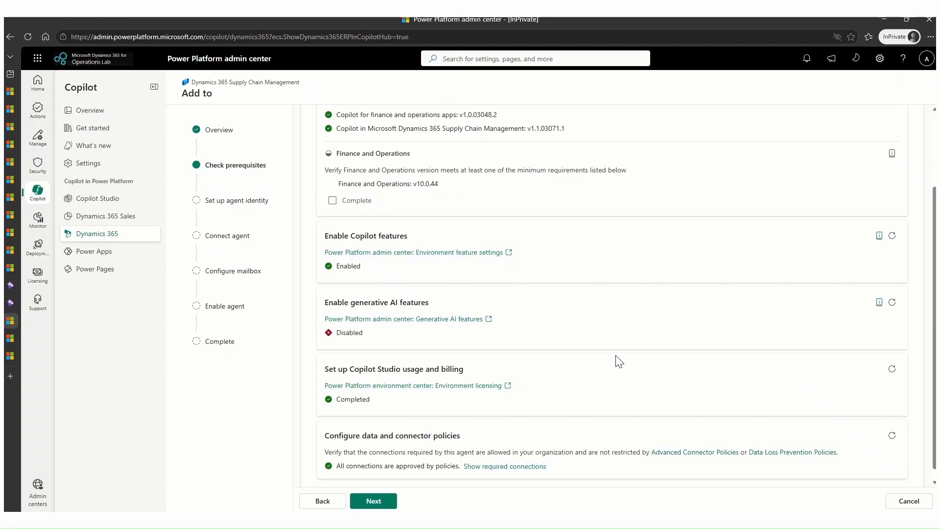
pyautogui.click(893, 304)
# Review the Copilot Studio licensing and billing plan options linked from the prerequisites, and return to the agent setup.
pyautogui.click(437, 386)
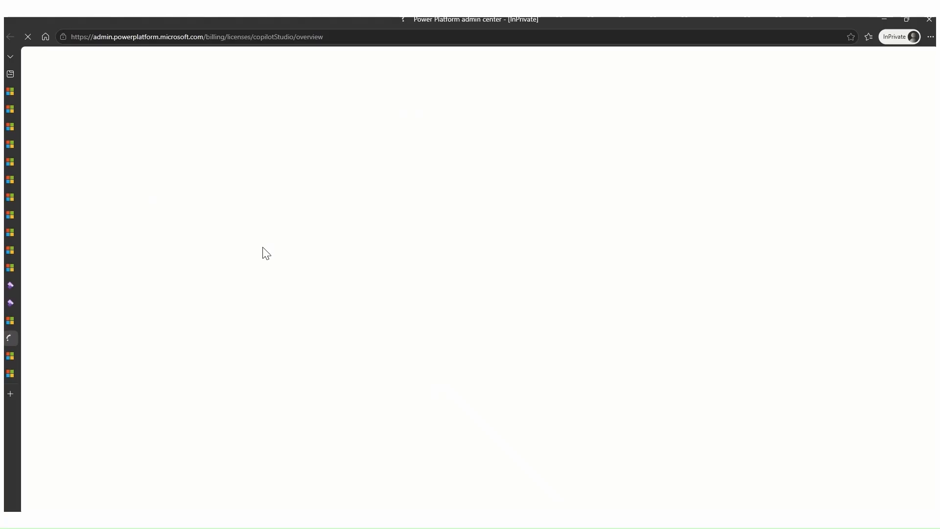
pyautogui.moveTo(16, 338)
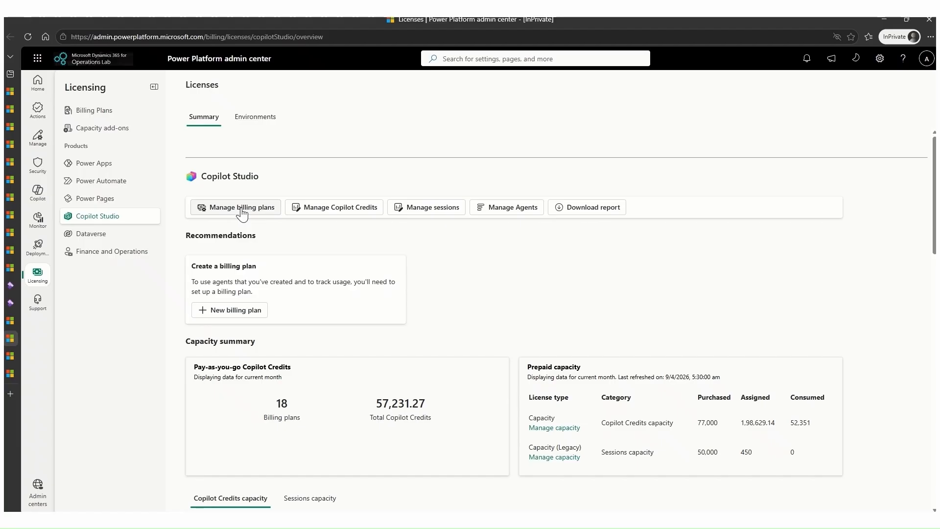
pyautogui.moveTo(15, 223)
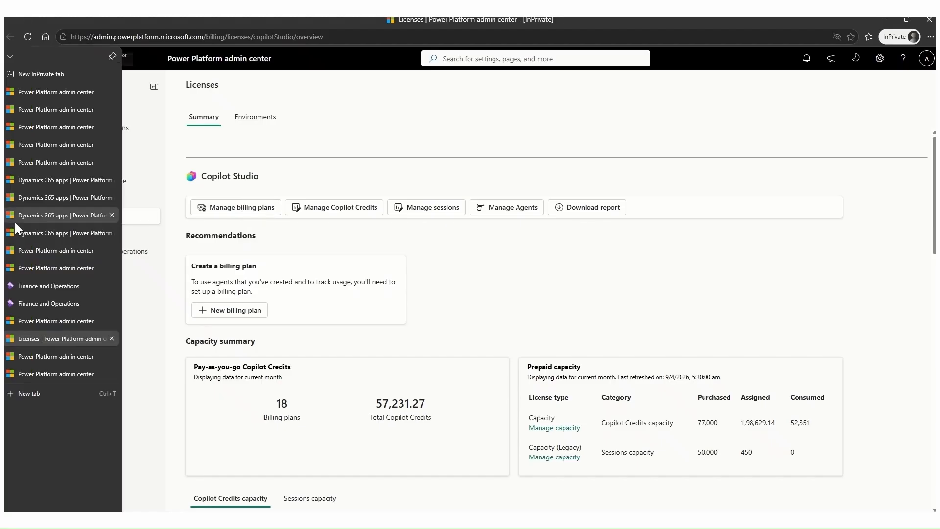
pyautogui.click(45, 238)
pyautogui.click(60, 320)
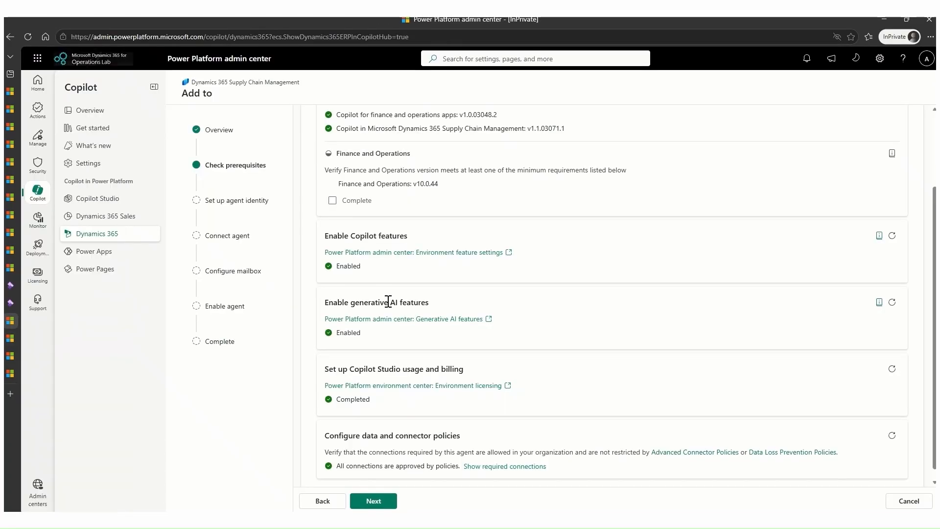
# Show the connections required by the agent under the data and connector policies prerequisite.
pyautogui.scroll(-1, 612, 323)
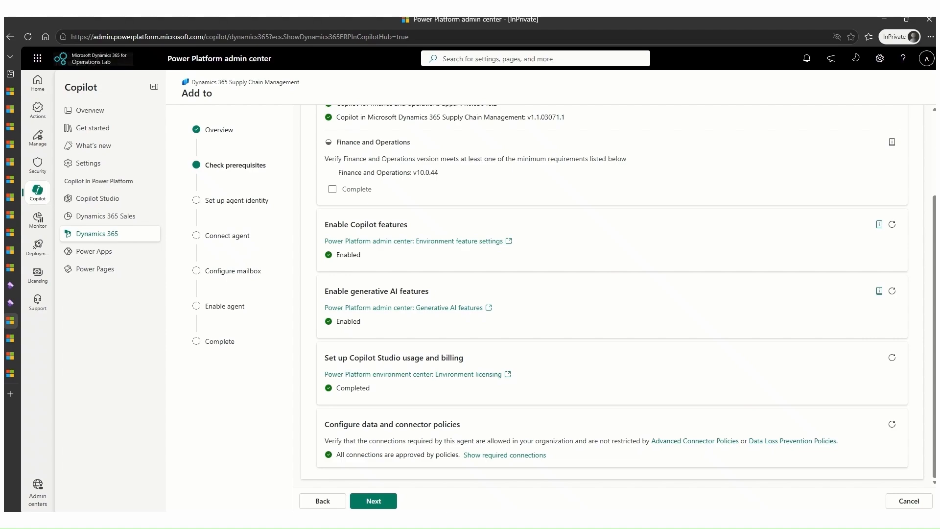
pyautogui.click(524, 455)
pyautogui.scroll(-1, 449, 406)
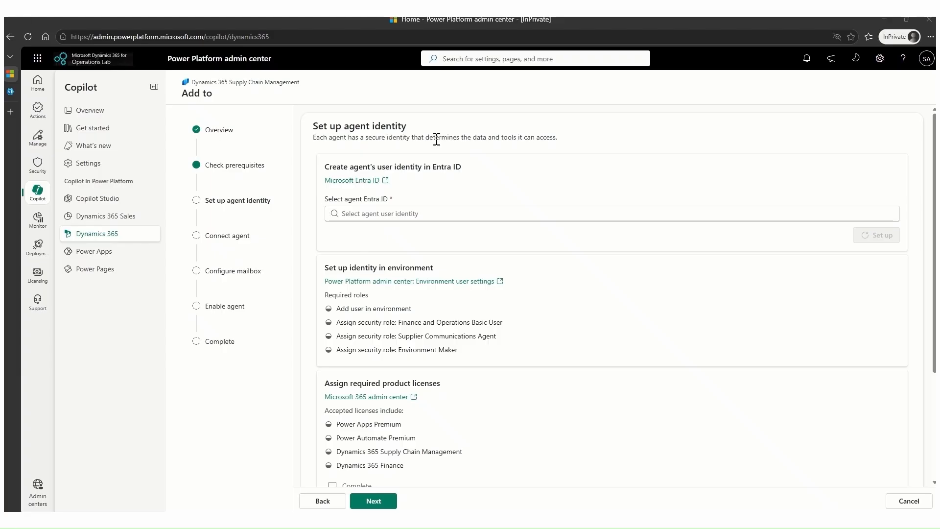
# Select the SAIdentityAgent user as the agent's Entra ID and set up its identity in the environment.
pyautogui.click(372, 188)
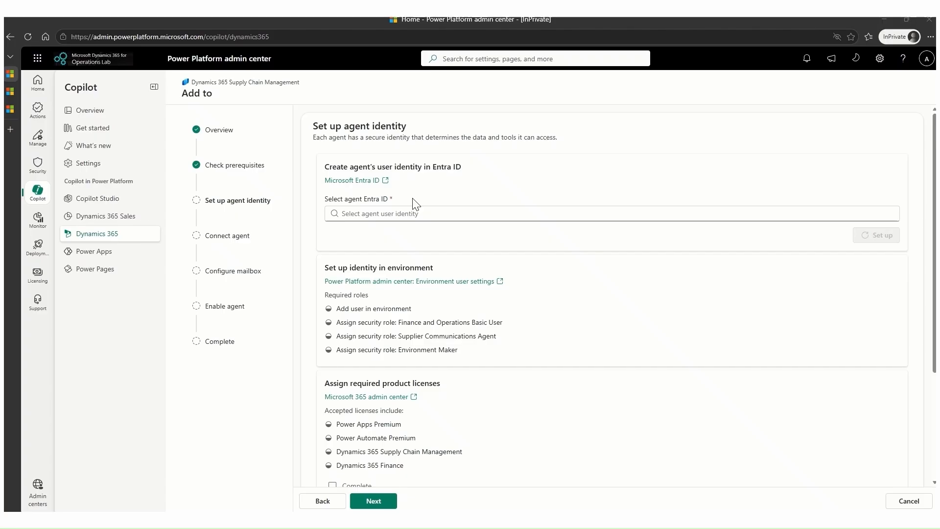
pyautogui.click(384, 213)
pyautogui.click(817, 197)
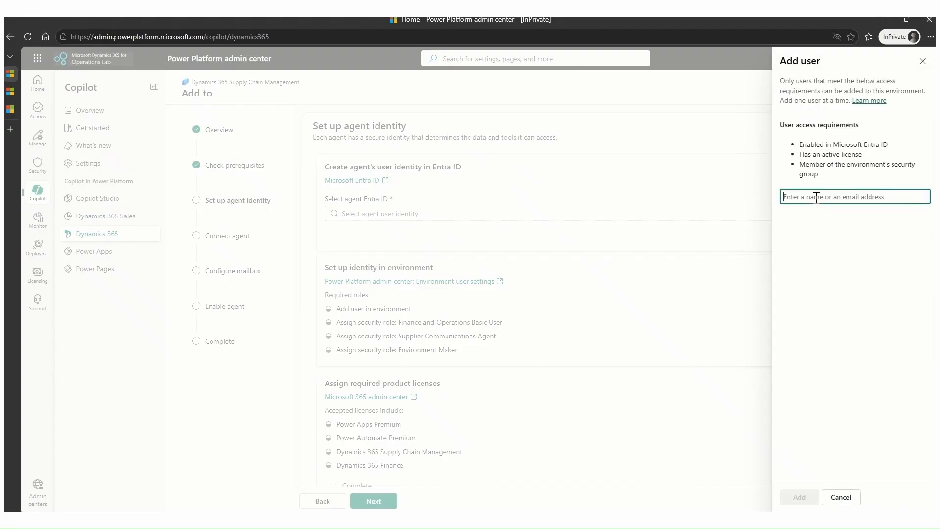
pyautogui.write('SAIdentityAgent')
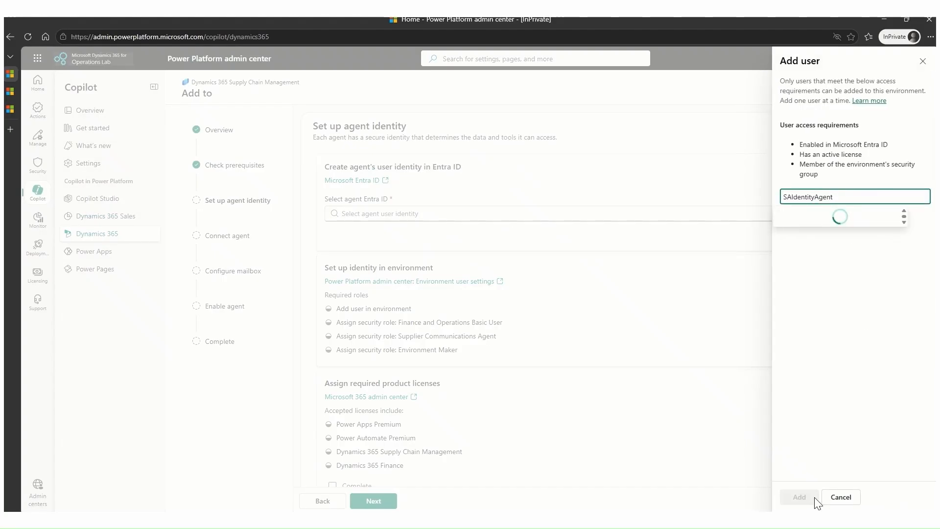
pyautogui.click(803, 217)
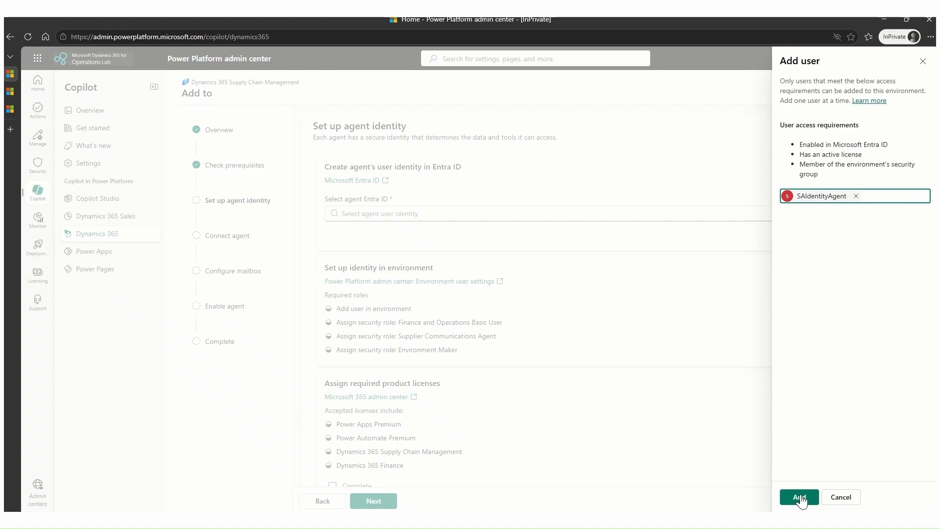
pyautogui.click(799, 497)
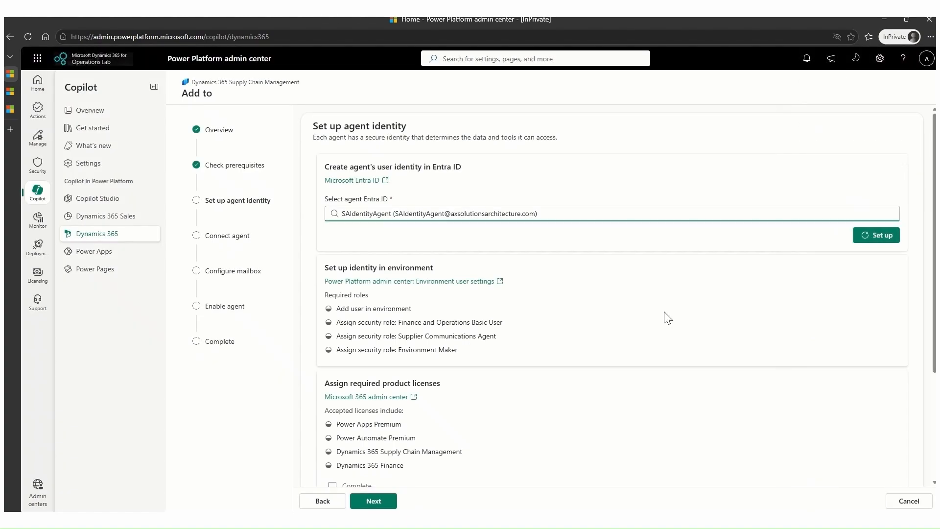
pyautogui.click(887, 236)
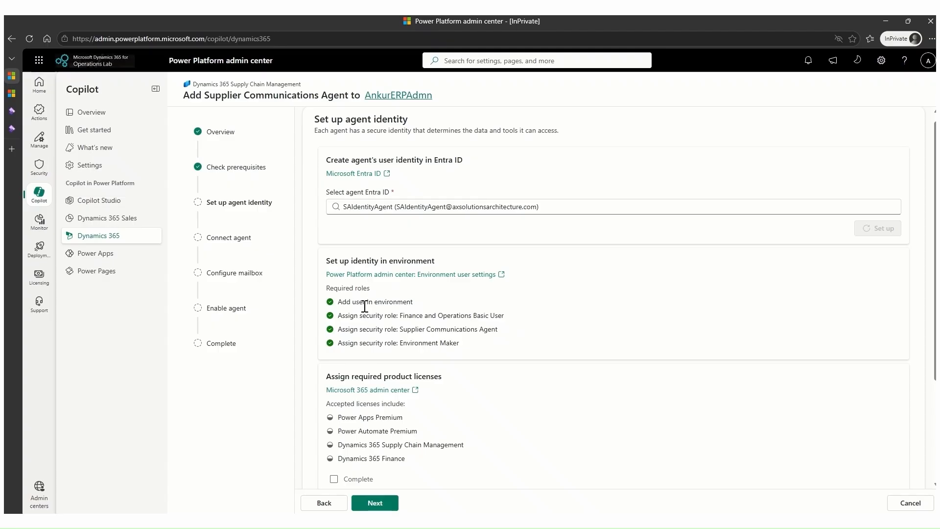
# Examine the security roles assigned to SAIdentityAgent in the AnkurERPAdmn environment's user settings.
pyautogui.click(412, 276)
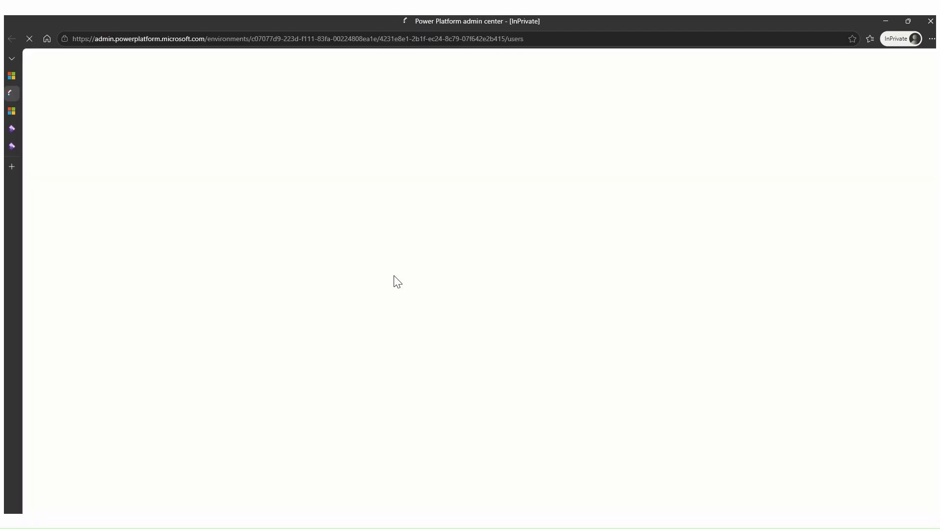
pyautogui.click(12, 111)
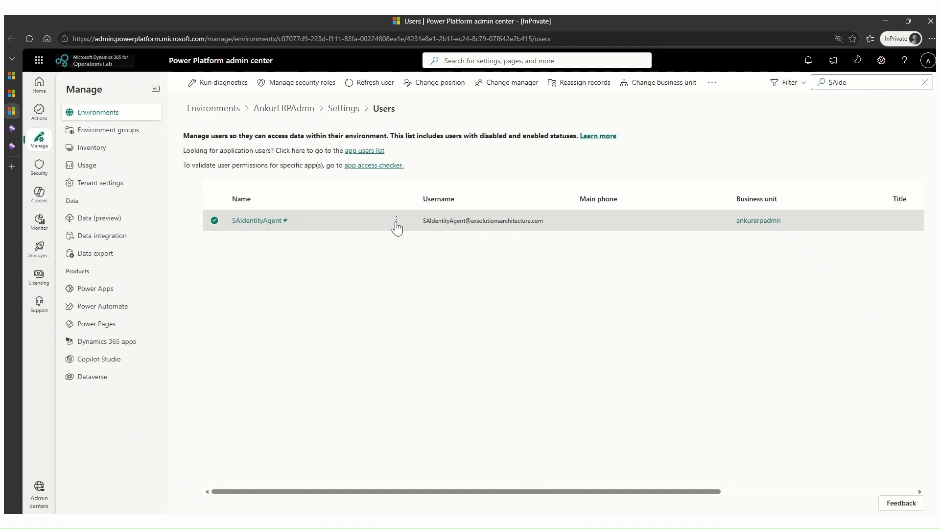
pyautogui.click(396, 220)
pyautogui.click(431, 258)
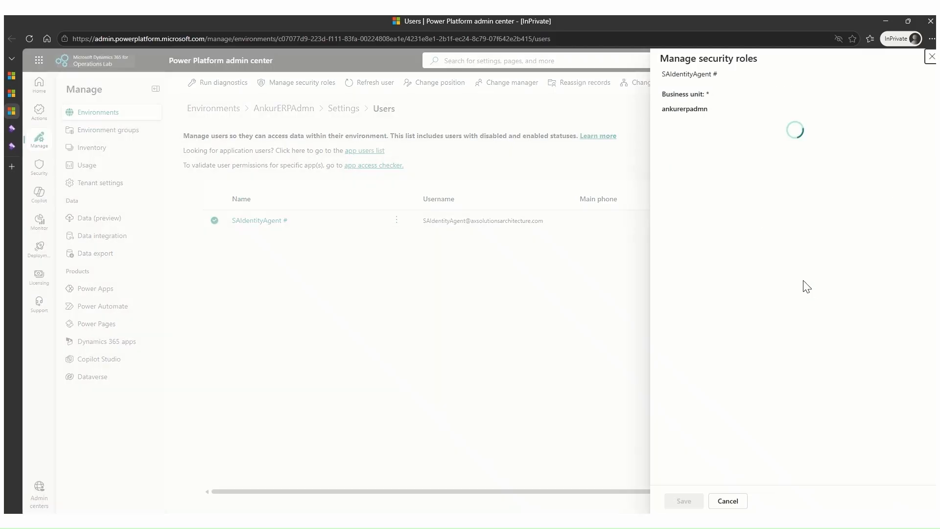
pyautogui.scroll(-20, 817, 318)
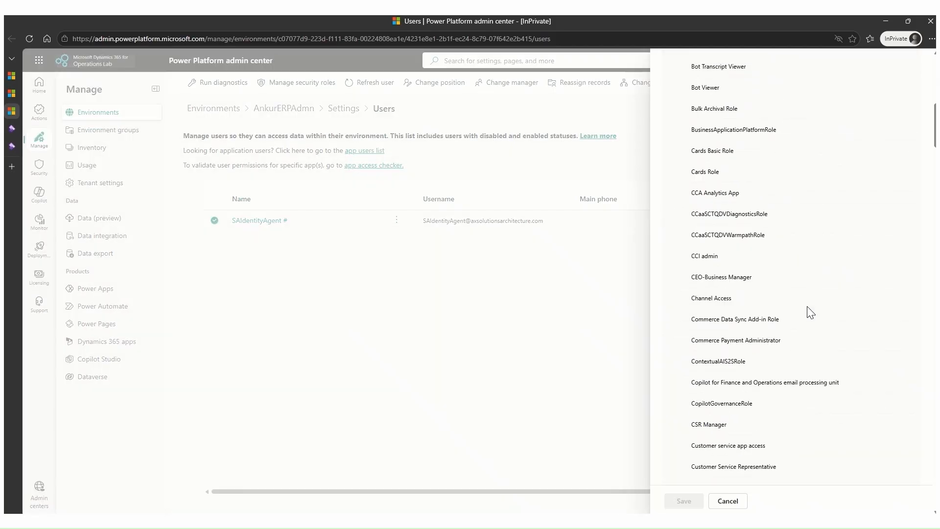
pyautogui.scroll(-13, 810, 312)
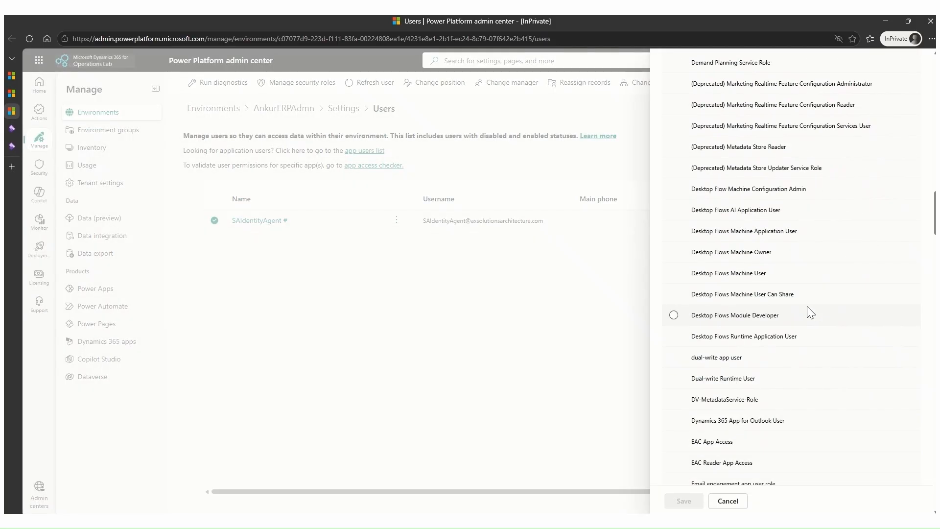
pyautogui.scroll(-4, 744, 323)
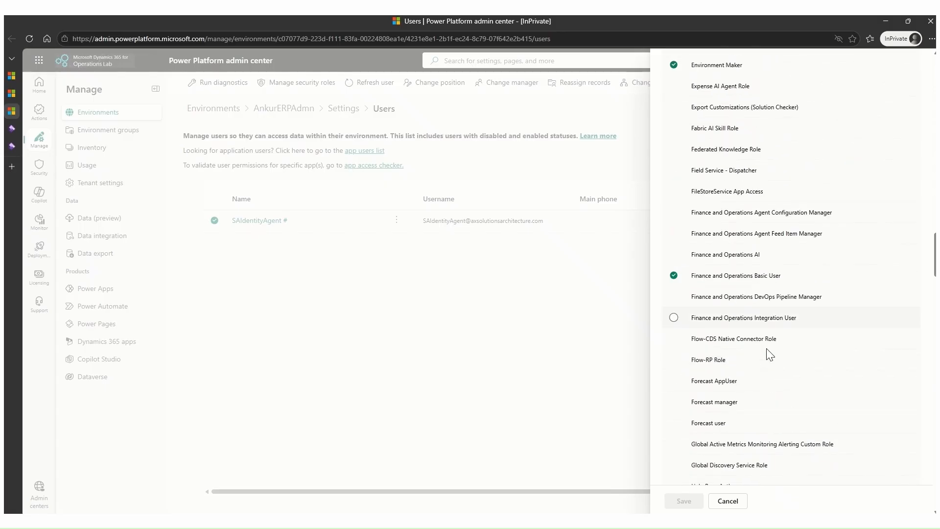
pyautogui.scroll(-14, 772, 318)
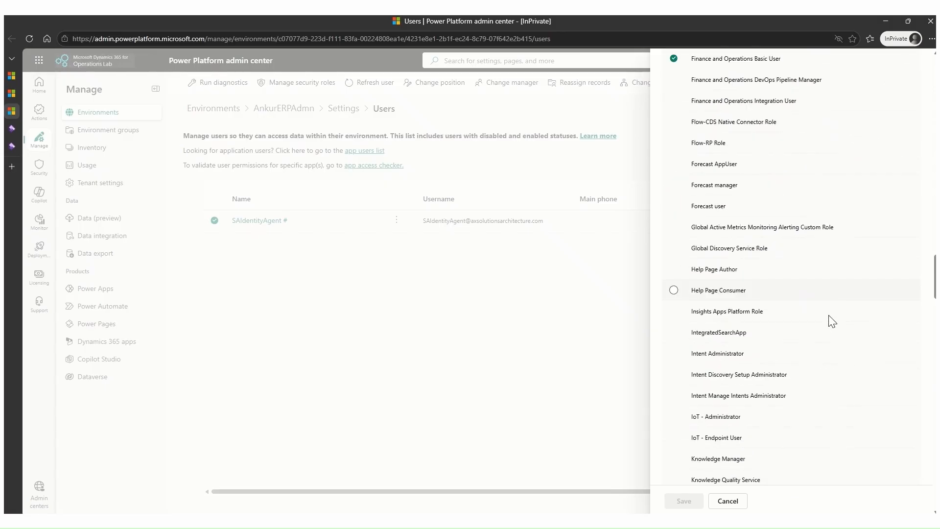
pyautogui.scroll(-20, 828, 345)
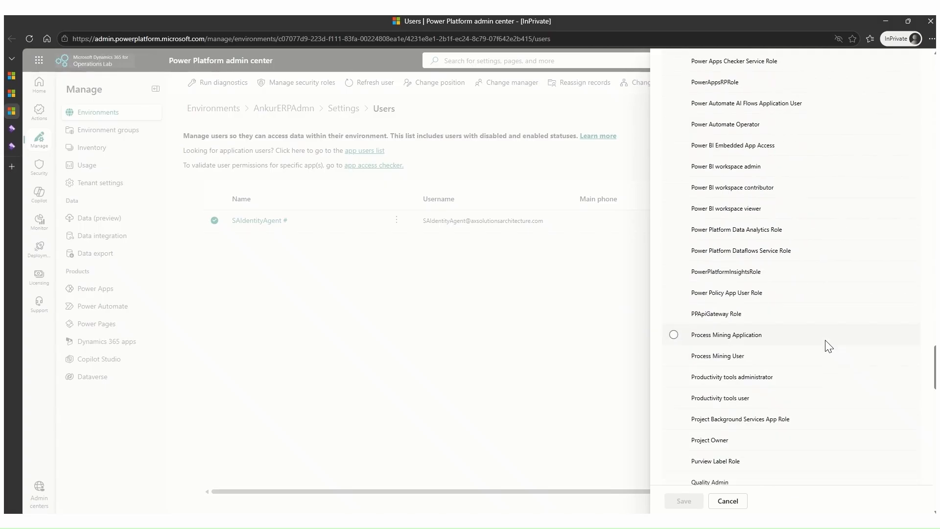
pyautogui.click(826, 348)
pyautogui.scroll(-3, 826, 348)
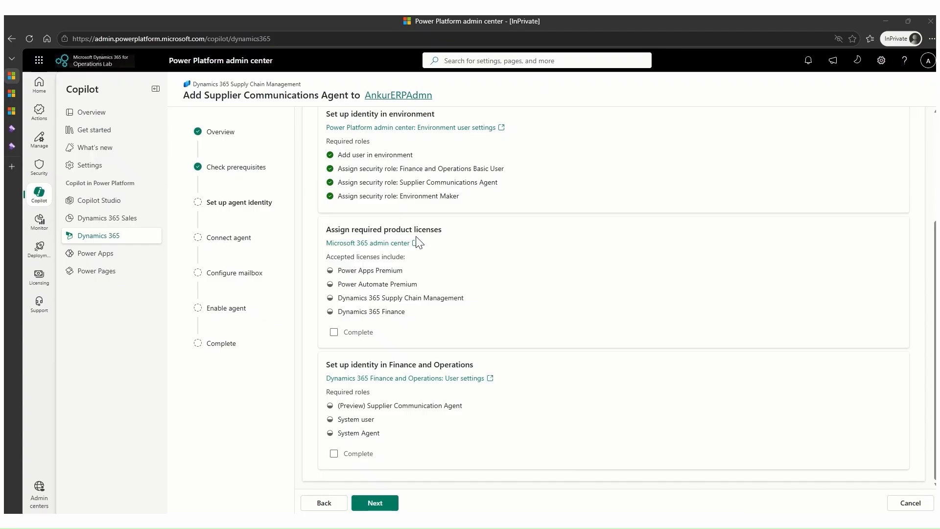
# Mark the required product licenses as complete, and import SAIdentityAgent from the Microsoft Entra ID users into Finance and Operations.
pyautogui.click(334, 334)
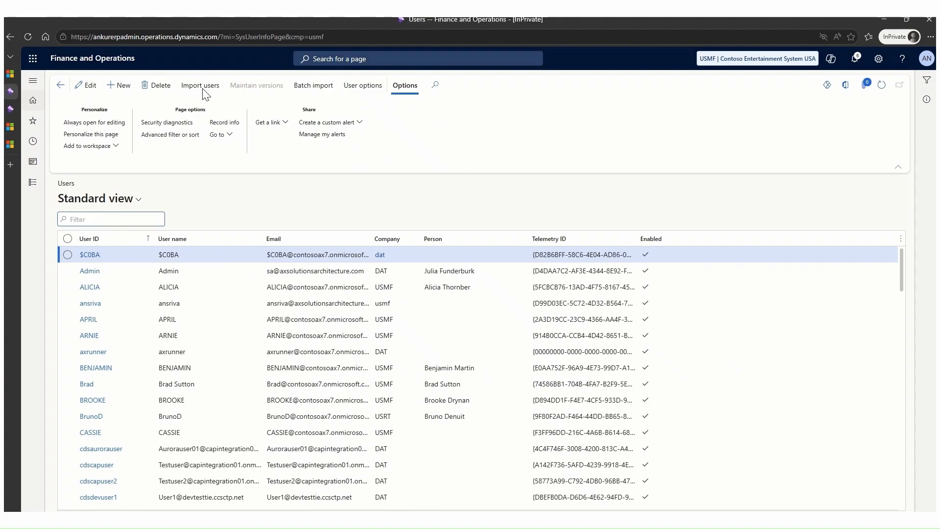
pyautogui.click(202, 87)
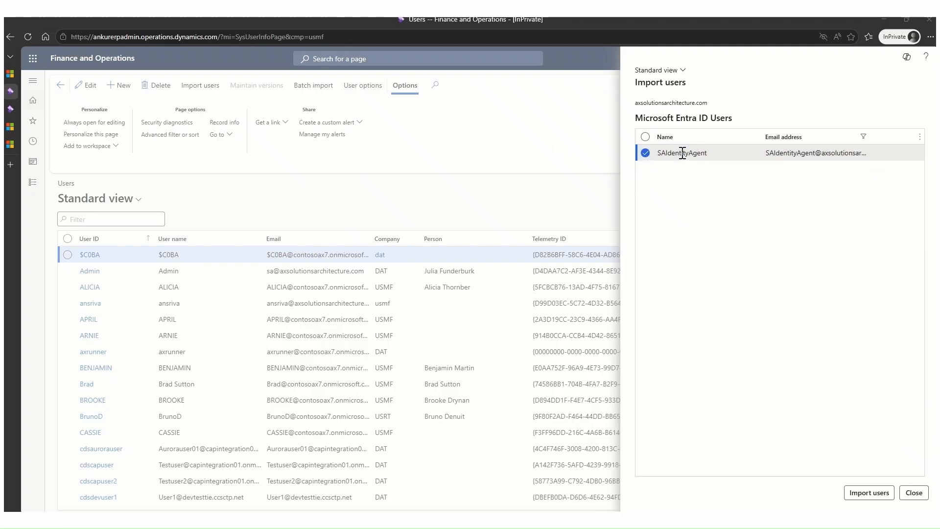
pyautogui.click(686, 151)
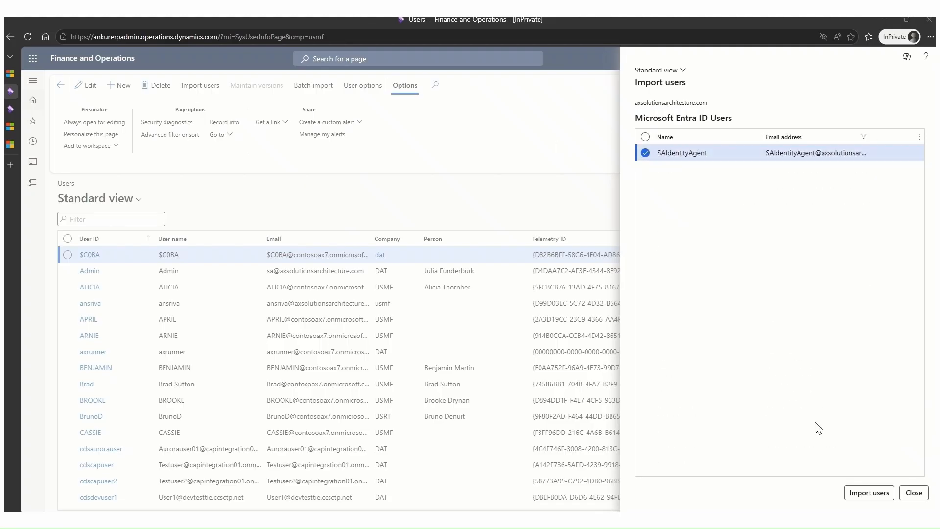
pyautogui.click(864, 496)
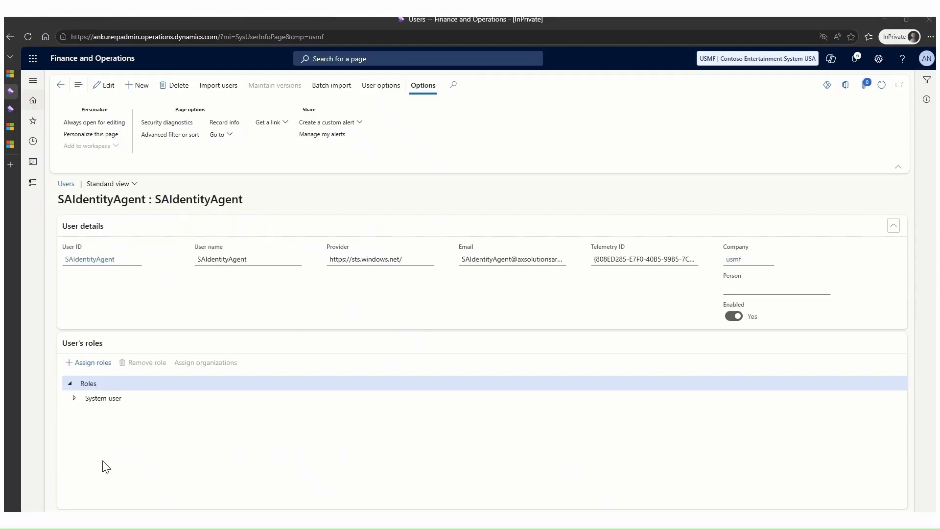
# Assign SAIdentityAgent the (Preview) Supplier Communications Agent and System agent roles, and mark the Finance and Operations identity setup as complete.
pyautogui.click(97, 363)
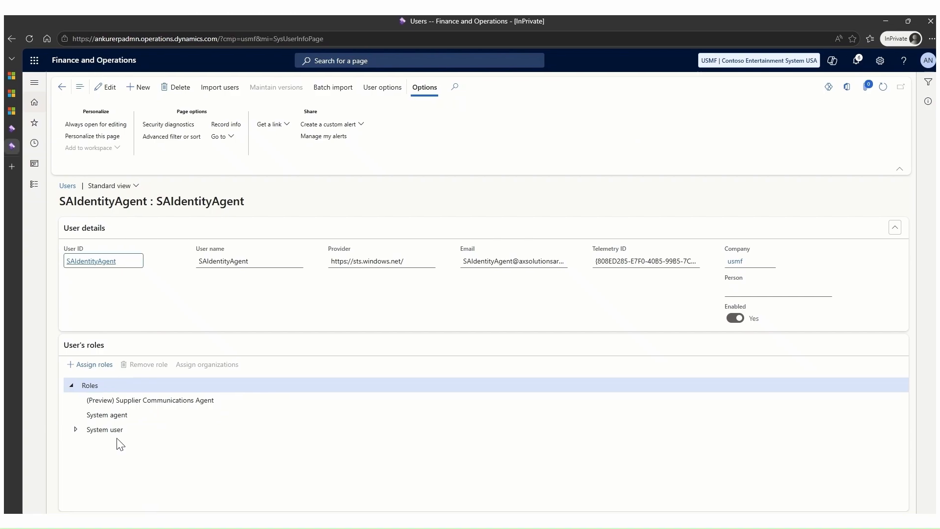
pyautogui.click(25, 77)
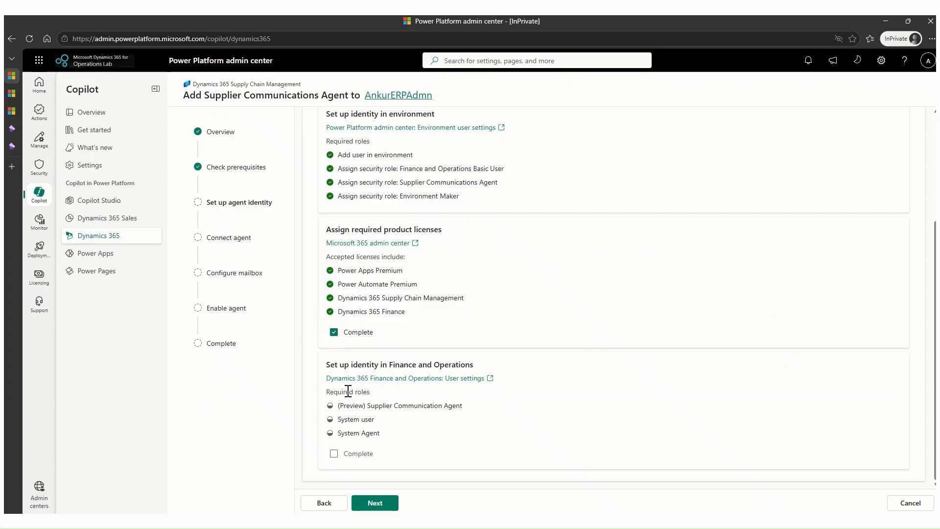
pyautogui.click(334, 455)
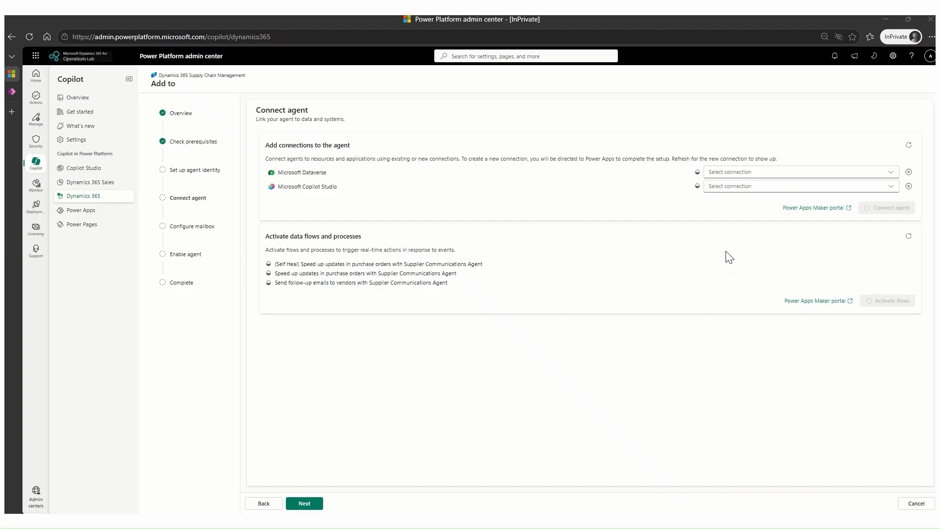
# Create a new Microsoft Dataverse connection for the agent in Power Apps with Oauth authentication.
pyautogui.click(890, 174)
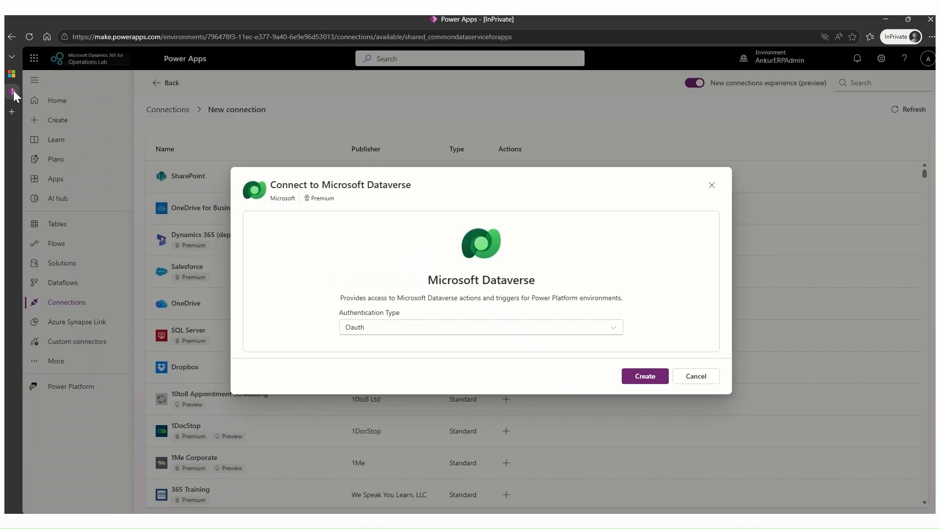
pyautogui.click(13, 92)
pyautogui.click(643, 377)
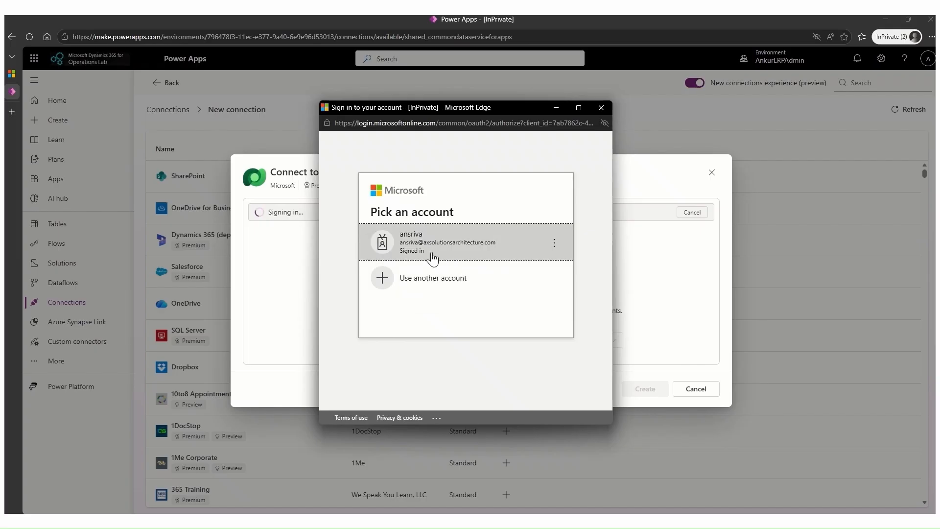
# Sign in to the Dataverse connection with the SAIdentityAgent account by entering its e-mail and account password, and stay signed in.
pyautogui.click(427, 282)
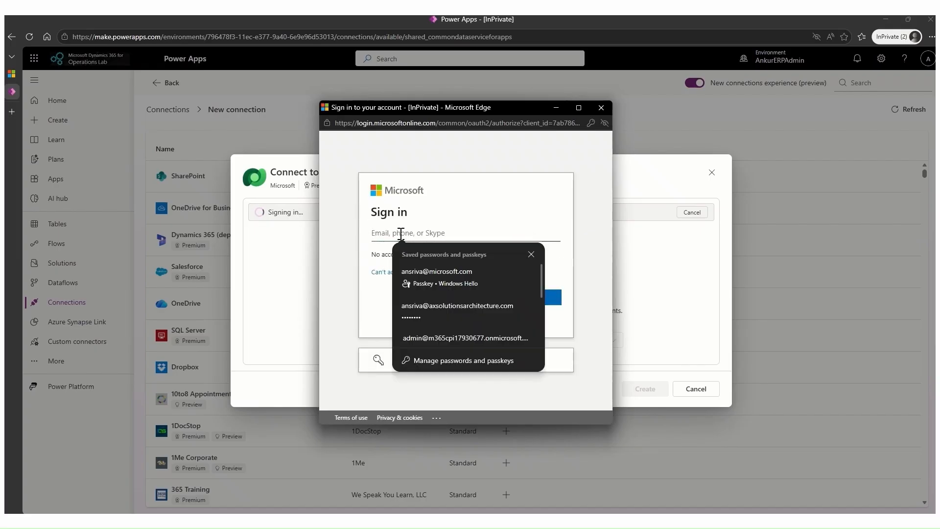
pyautogui.click(382, 231)
pyautogui.click(503, 263)
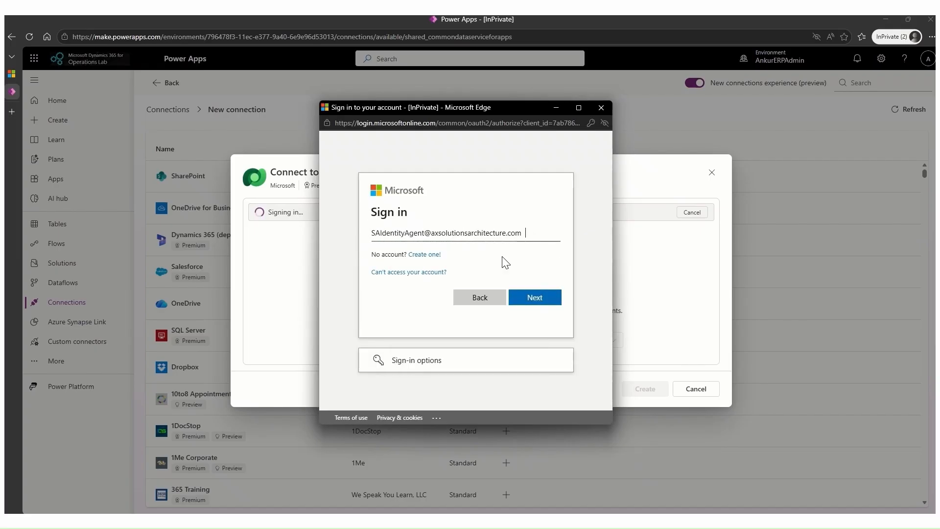
pyautogui.click(535, 297)
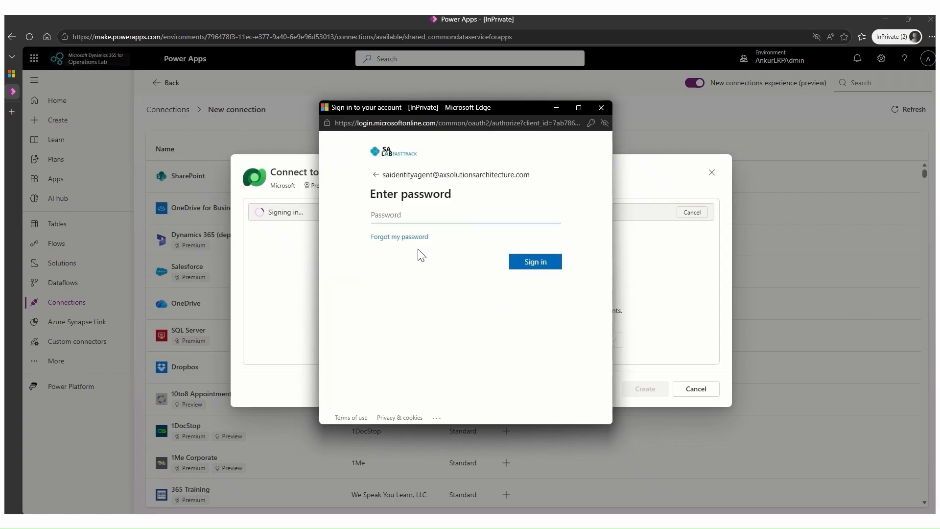
pyautogui.click(391, 213)
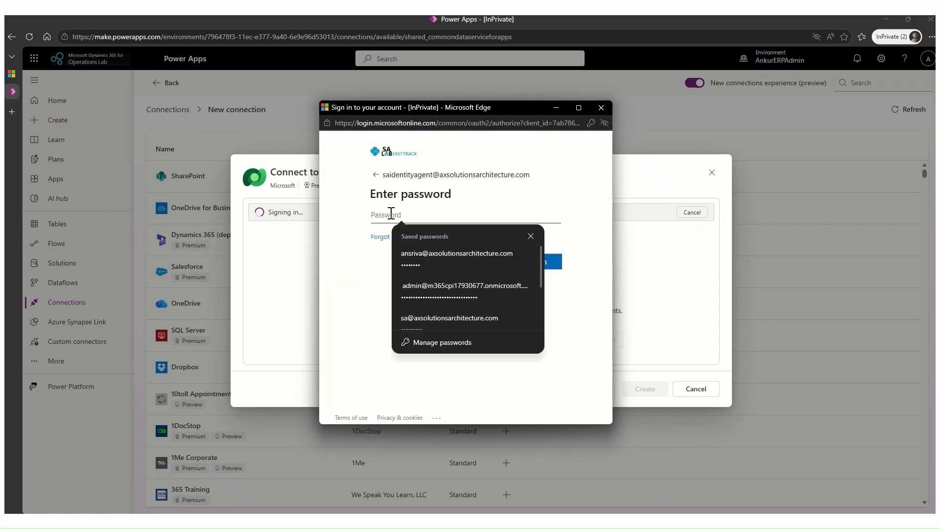
pyautogui.write('••••••')
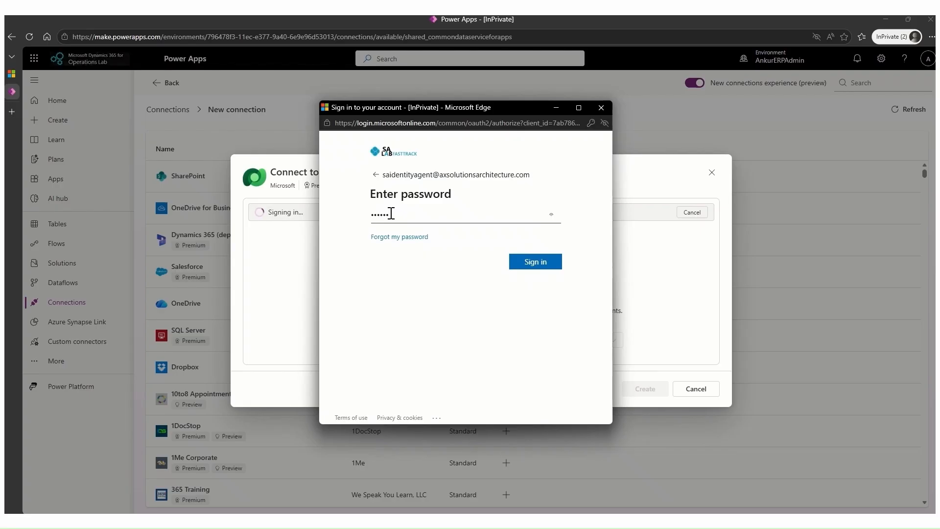
pyautogui.write('••••••')
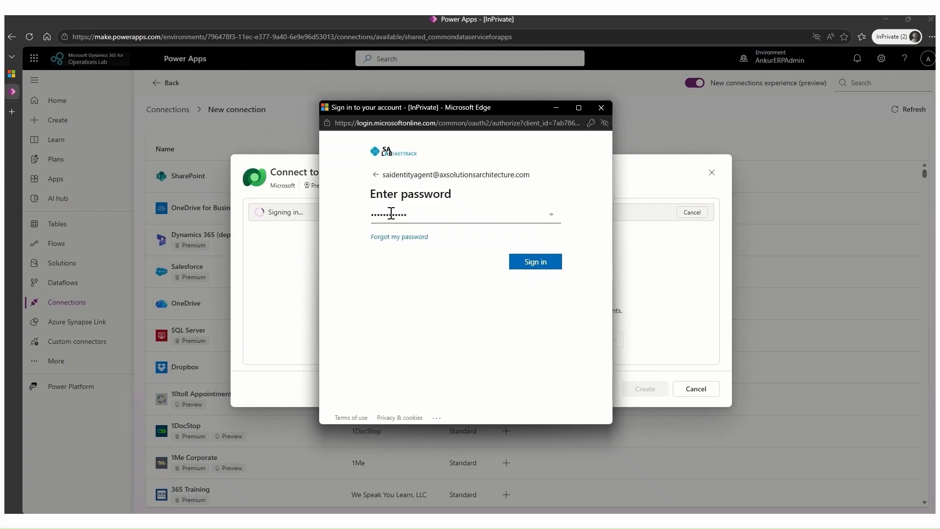
pyautogui.click(549, 259)
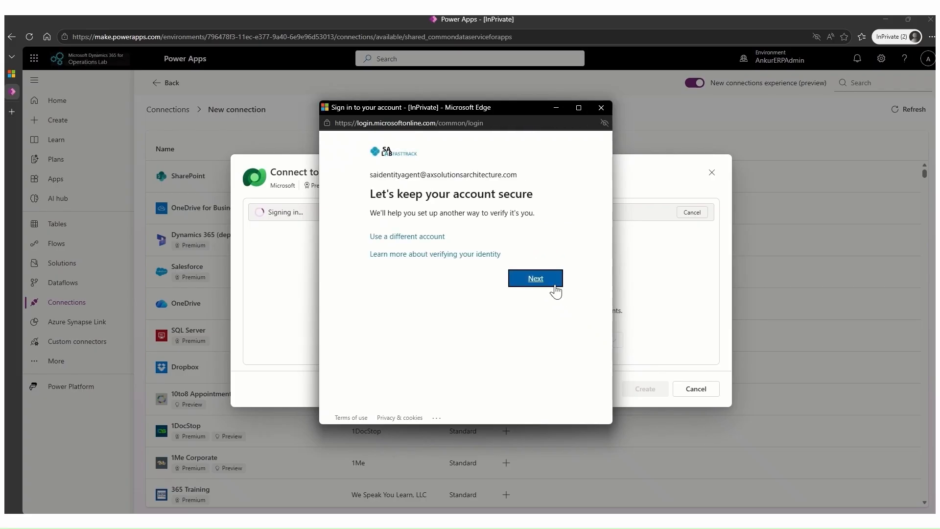
pyautogui.click(550, 277)
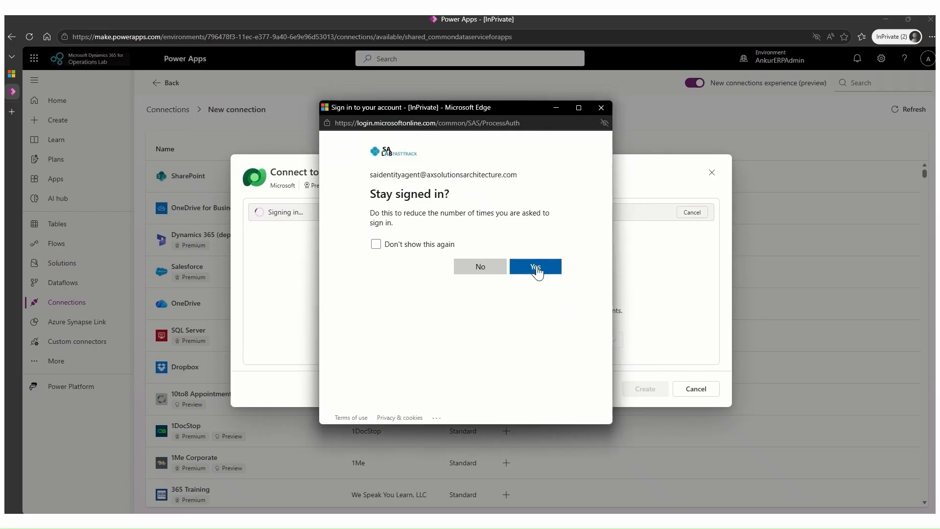
pyautogui.click(537, 266)
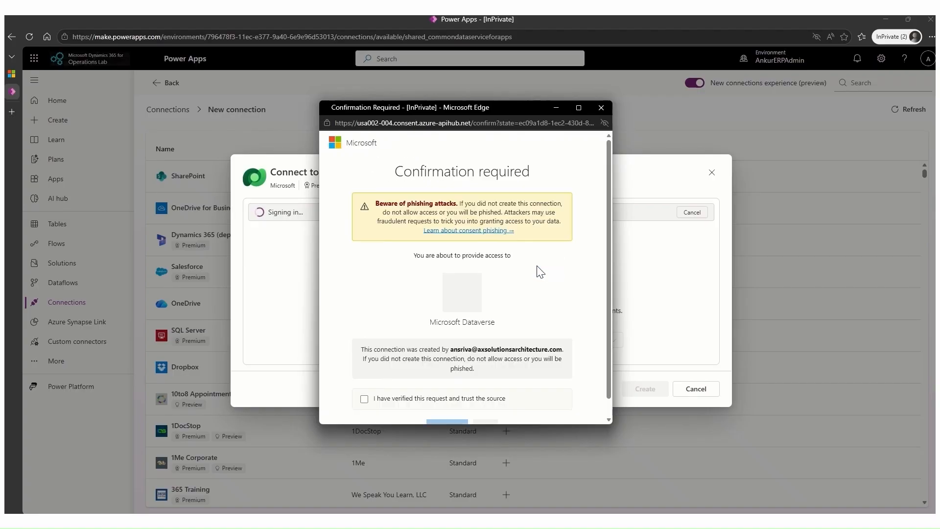
# Mark the Microsoft Dataverse access request as verified and trusted, and allow access.
pyautogui.click(364, 399)
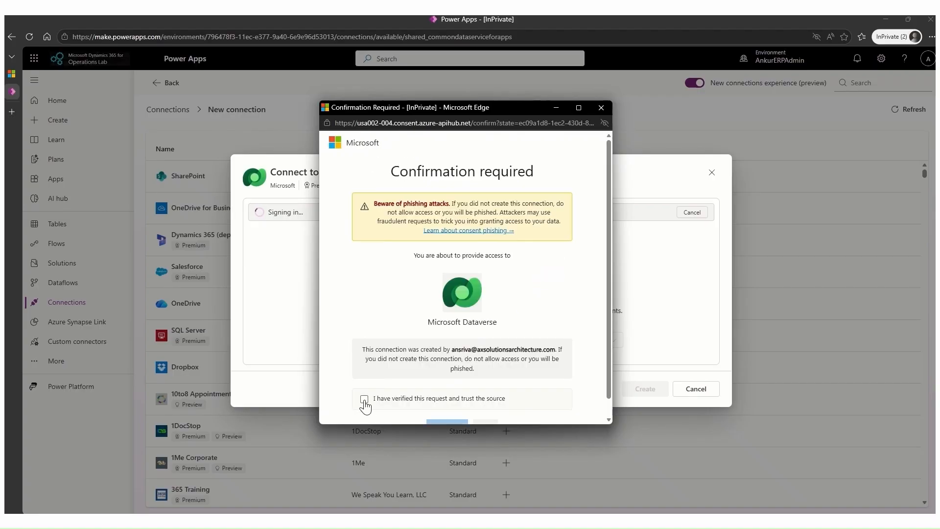
pyautogui.scroll(-1, 493, 342)
pyautogui.click(447, 409)
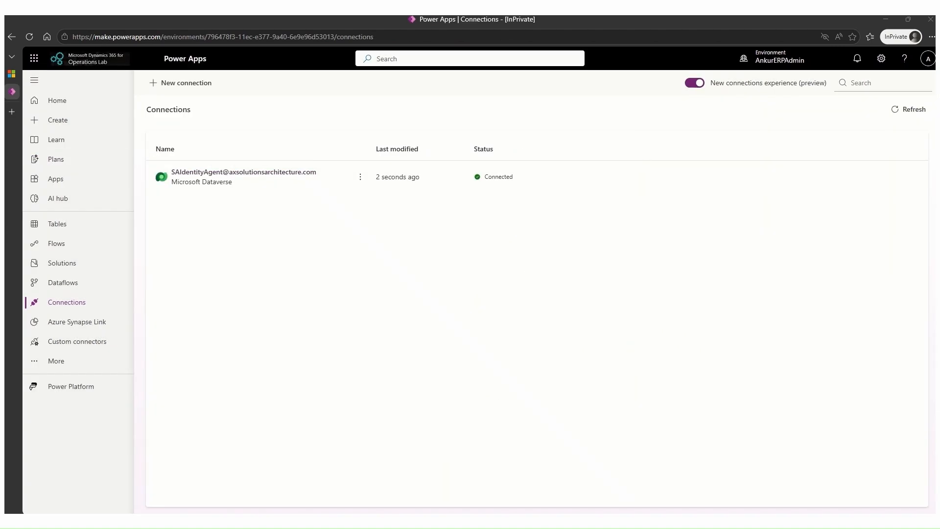
# Create a new Microsoft Copilot Studio connection in Power Apps with the SAIdentityAgent account, and confirm the access request as trusted.
pyautogui.hotkey('ctrl', 'Tab')
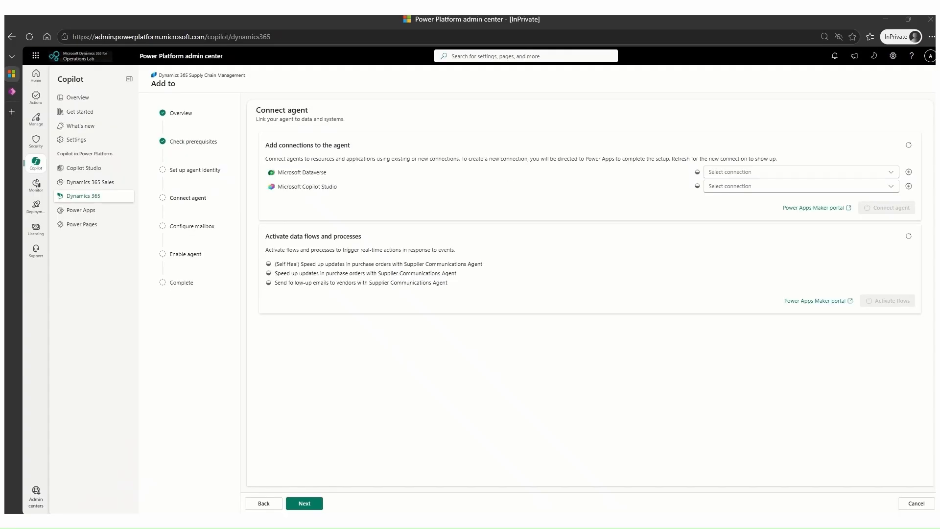
pyautogui.click(909, 186)
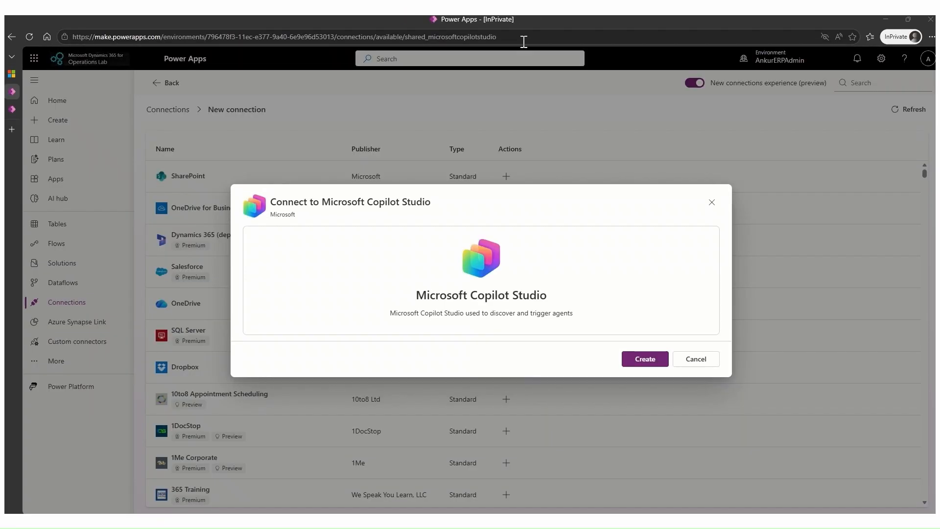
pyautogui.click(645, 359)
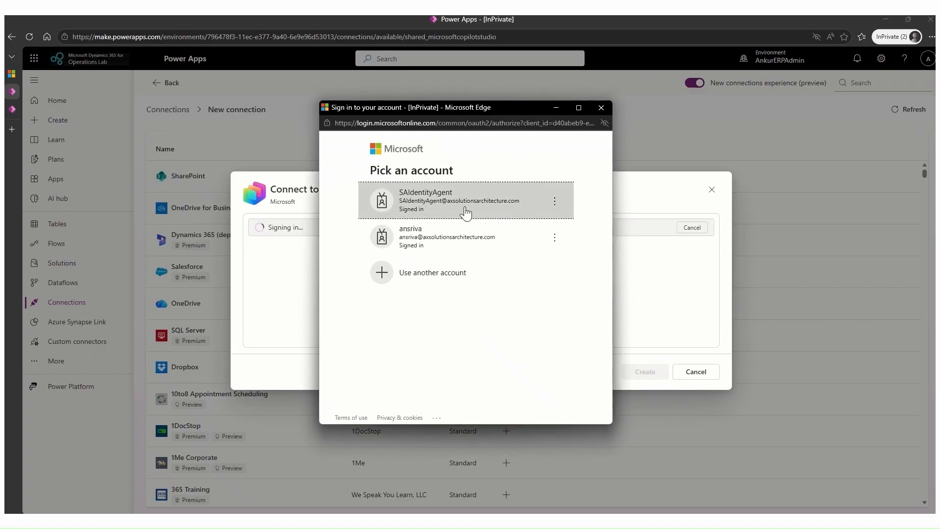
pyautogui.click(432, 203)
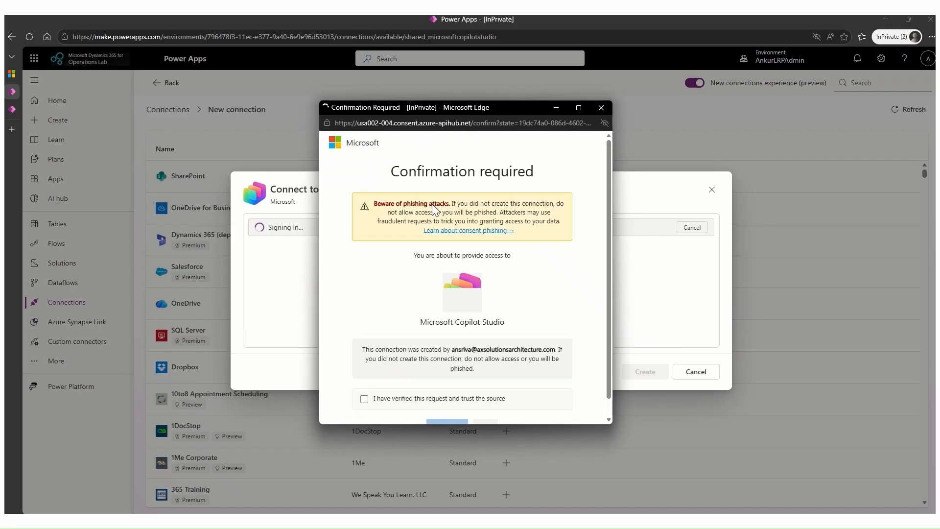
pyautogui.click(365, 399)
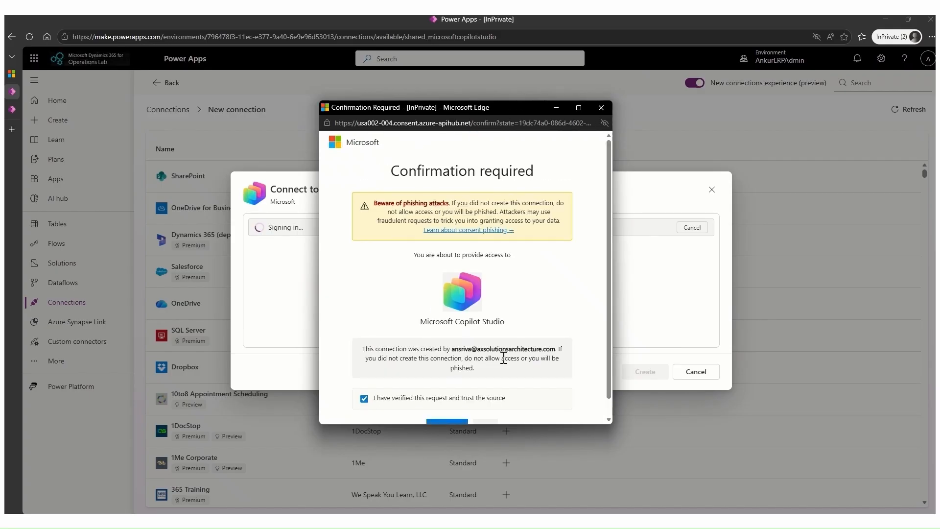
pyautogui.scroll(-1, 364, 403)
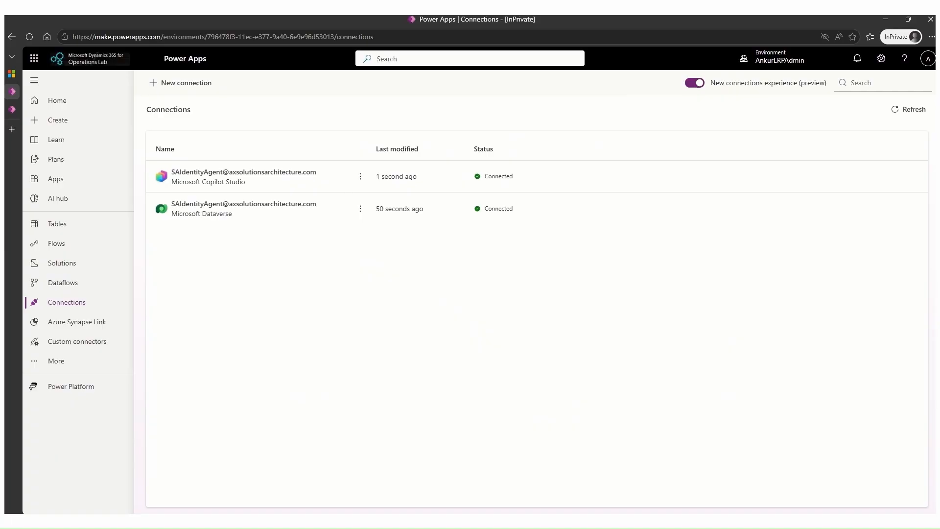
# In the Power Platform admin center, assign the SAIdentityAgent connections to Microsoft Dataverse and Microsoft Copilot Studio, and connect the agent.
pyautogui.click(17, 76)
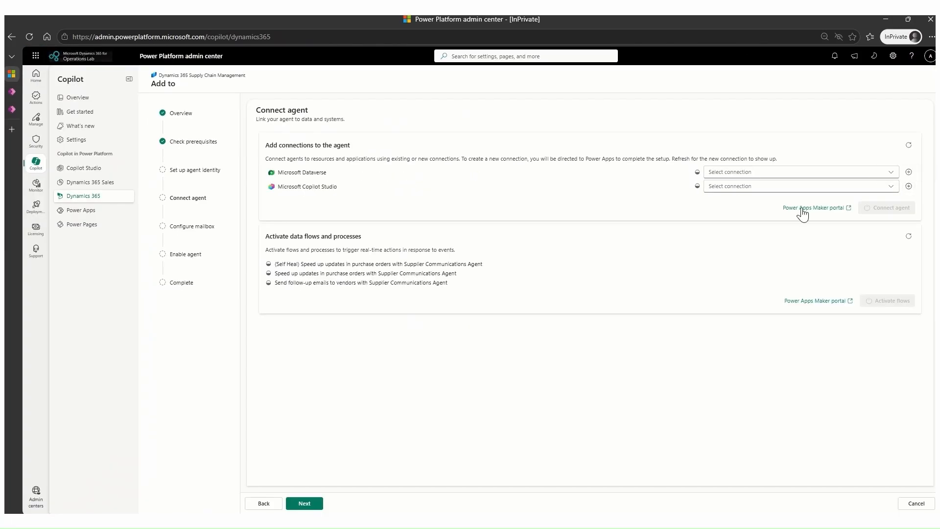
pyautogui.click(892, 173)
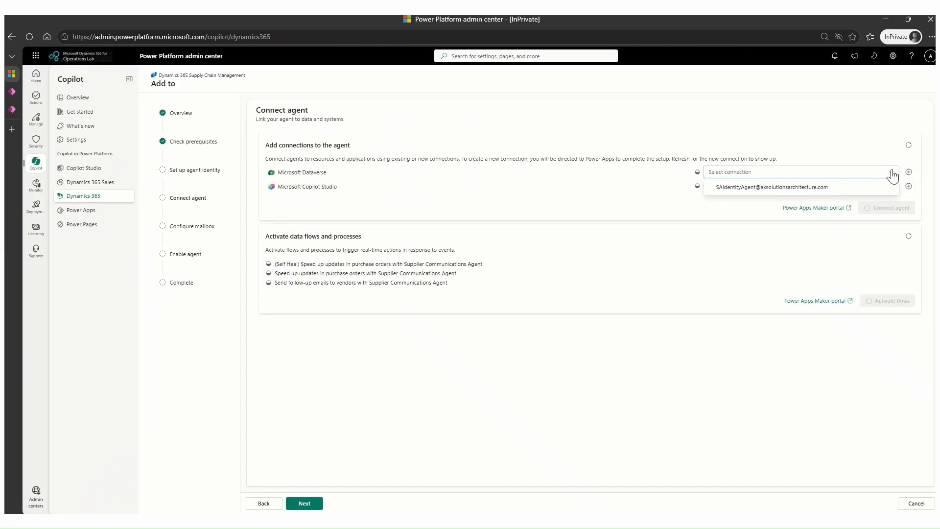
pyautogui.click(805, 191)
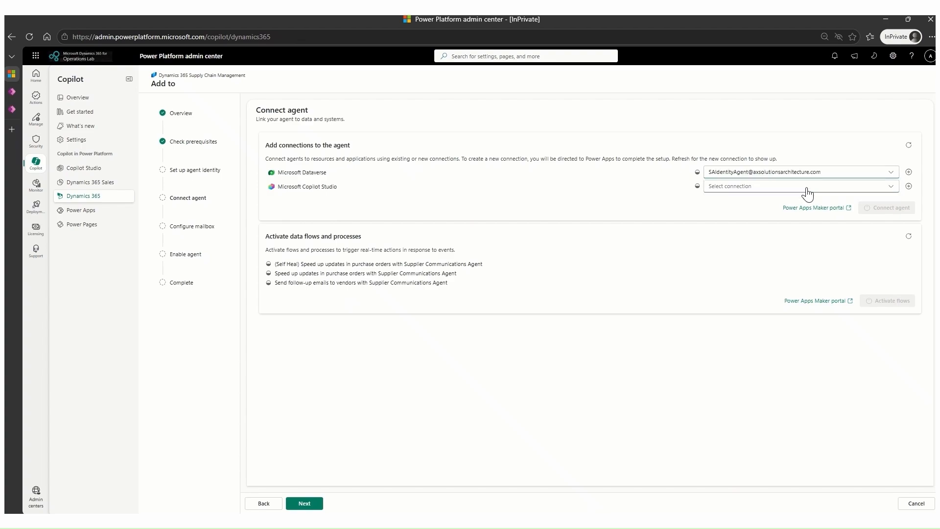
pyautogui.click(891, 186)
pyautogui.click(761, 202)
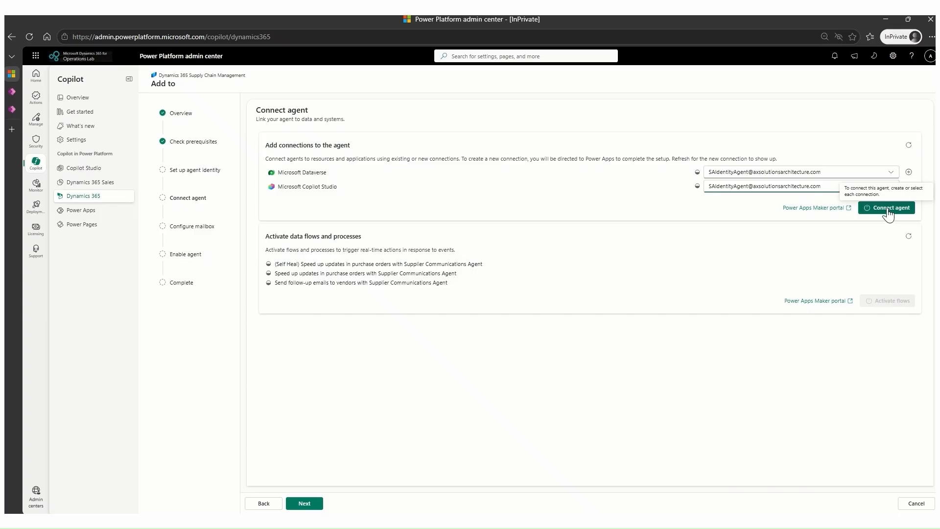
pyautogui.click(885, 210)
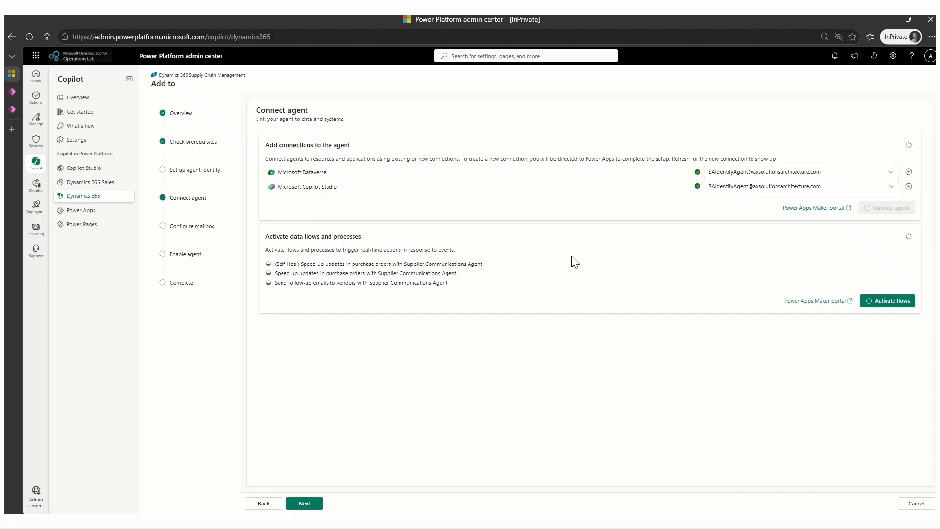
# Activate the agent's data flows and processes, and proceed to the mailbox configuration.
pyautogui.click(899, 304)
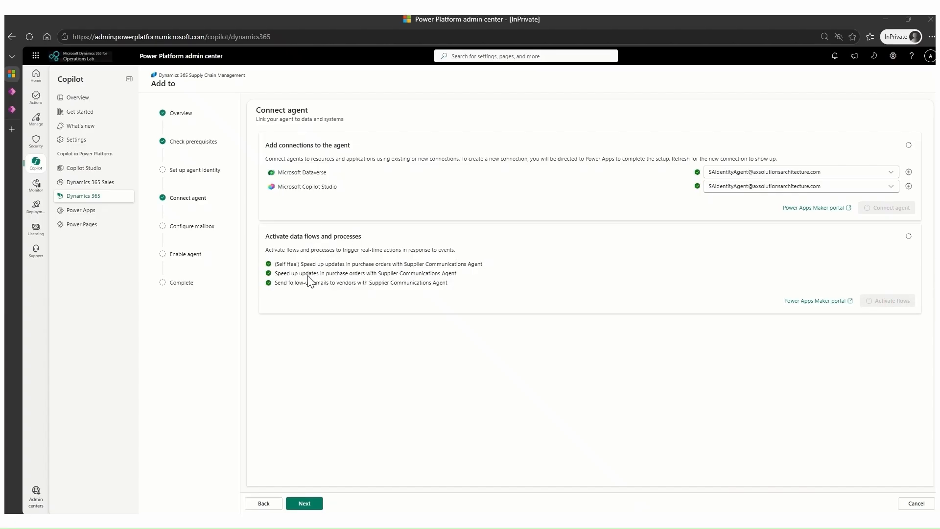
pyautogui.click(308, 505)
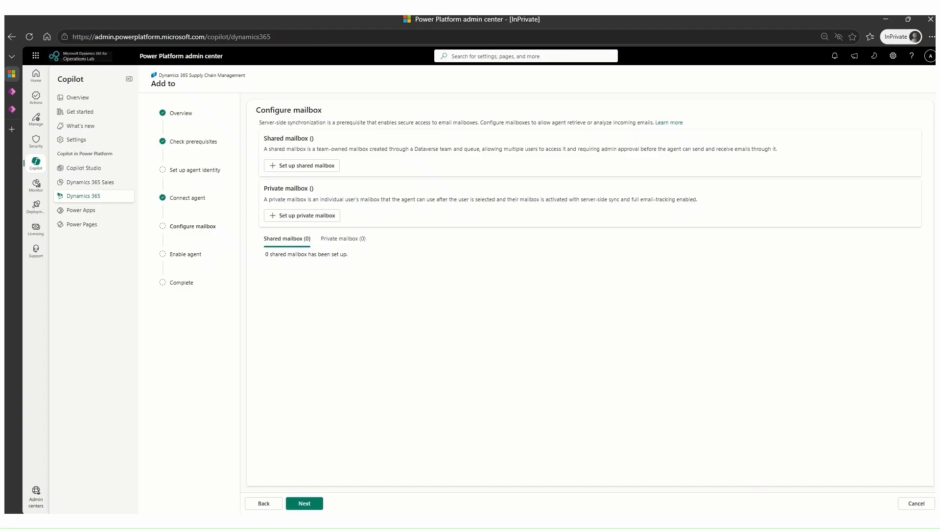
pyautogui.hotkey('ctrl', '0')
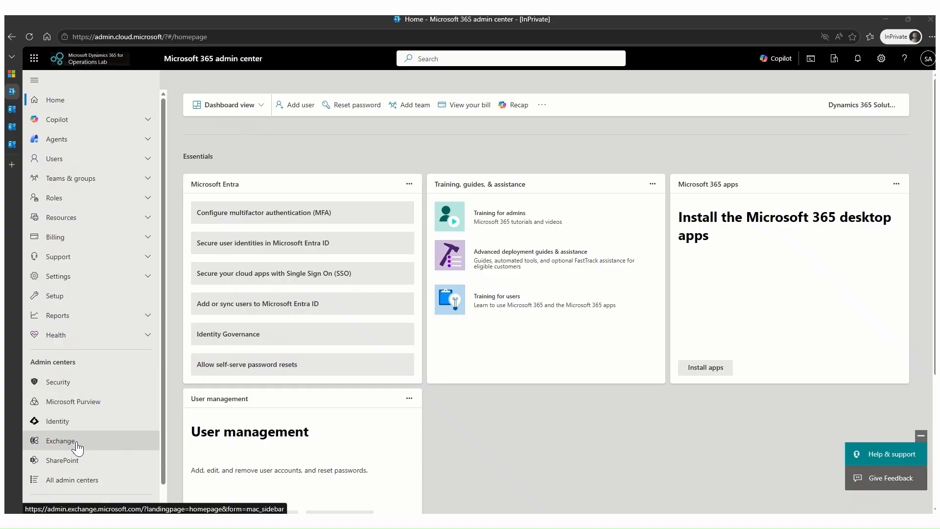
# Review the mailbox management page and the procurement shared mailbox creation details in the Exchange admin center.
pyautogui.click(19, 109)
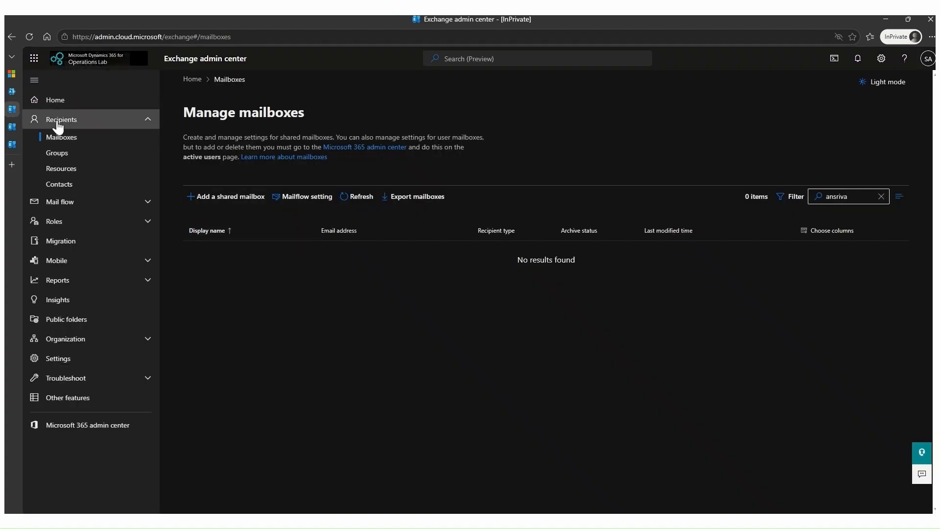
pyautogui.click(11, 128)
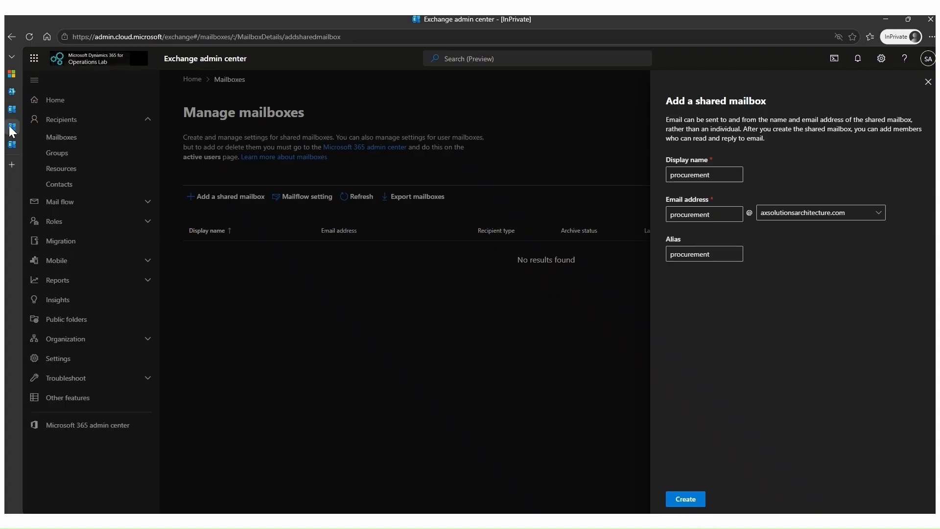
pyautogui.click(14, 147)
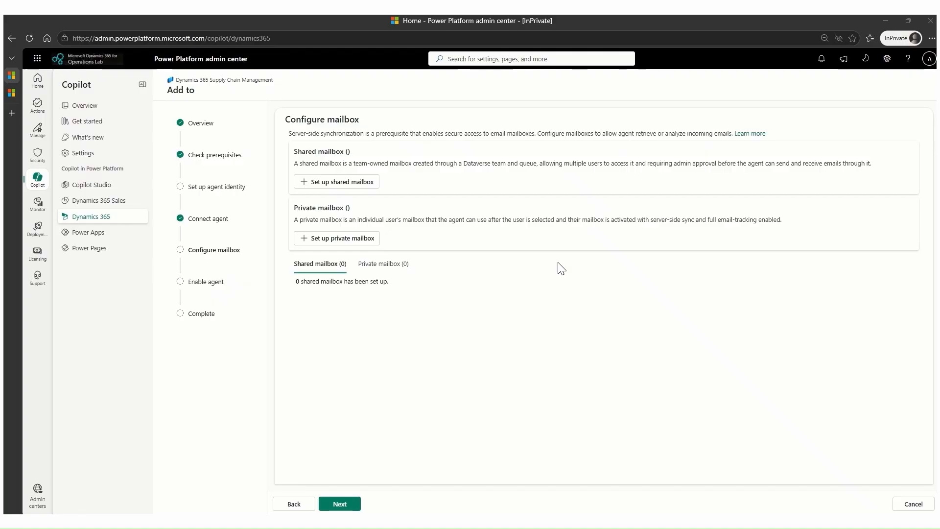
# Set up the procurement shared mailbox for the agent with server-side synchronization through the procurement team, and open its team members.
pyautogui.click(329, 183)
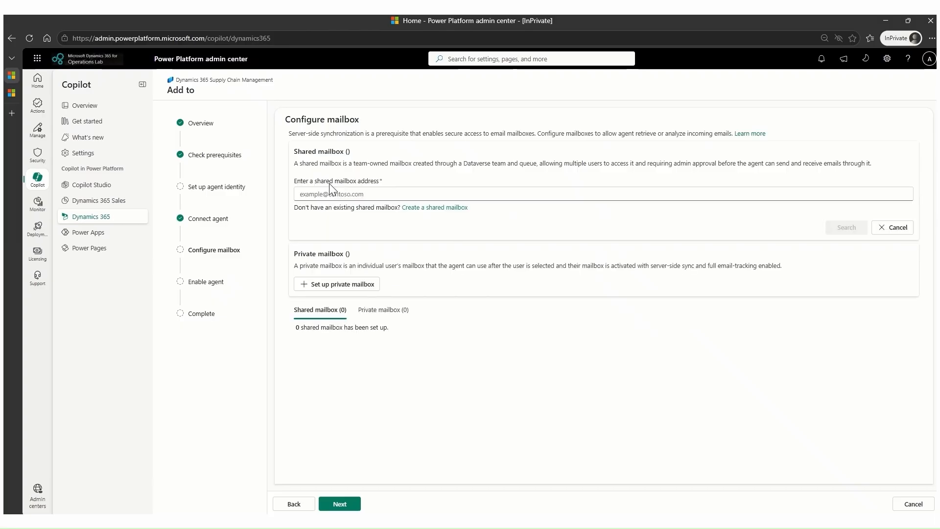
pyautogui.click(331, 193)
pyautogui.hotkey('ctrl', 'v')
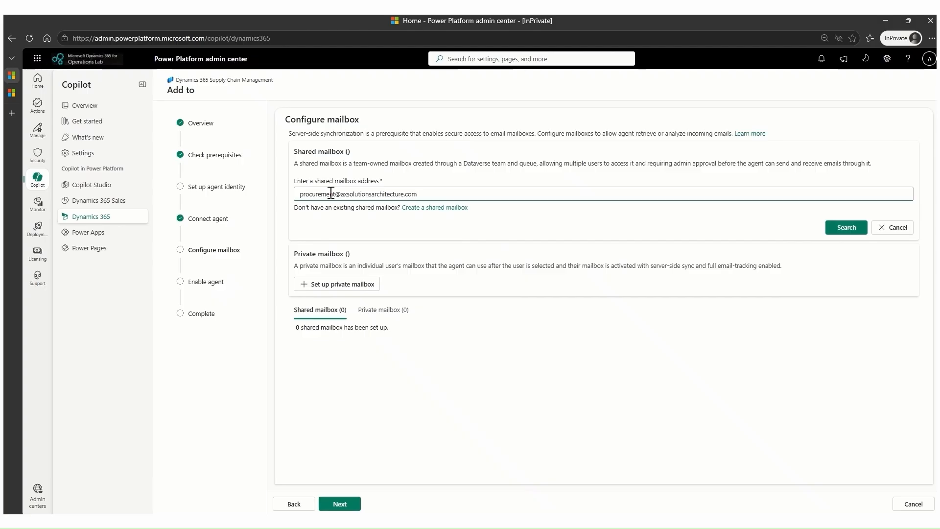
pyautogui.click(840, 233)
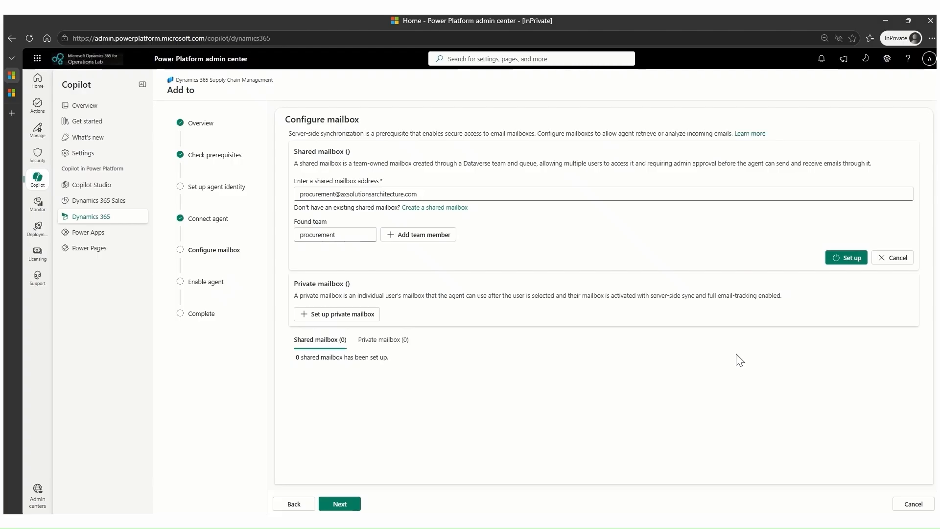
pyautogui.click(847, 258)
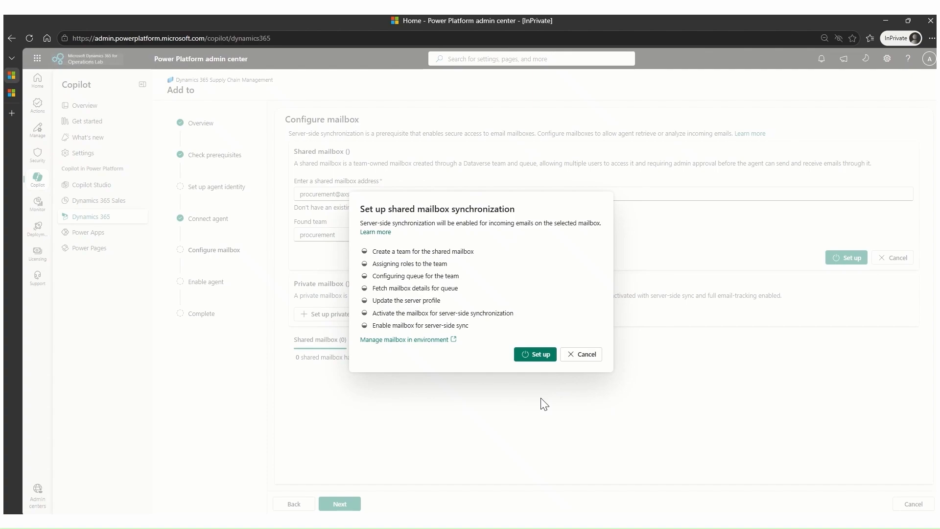
pyautogui.click(536, 356)
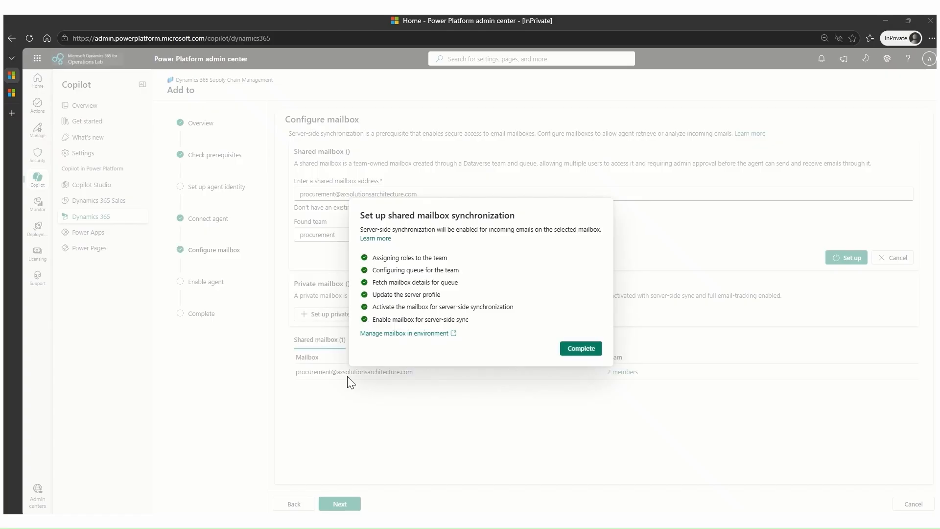
pyautogui.click(582, 351)
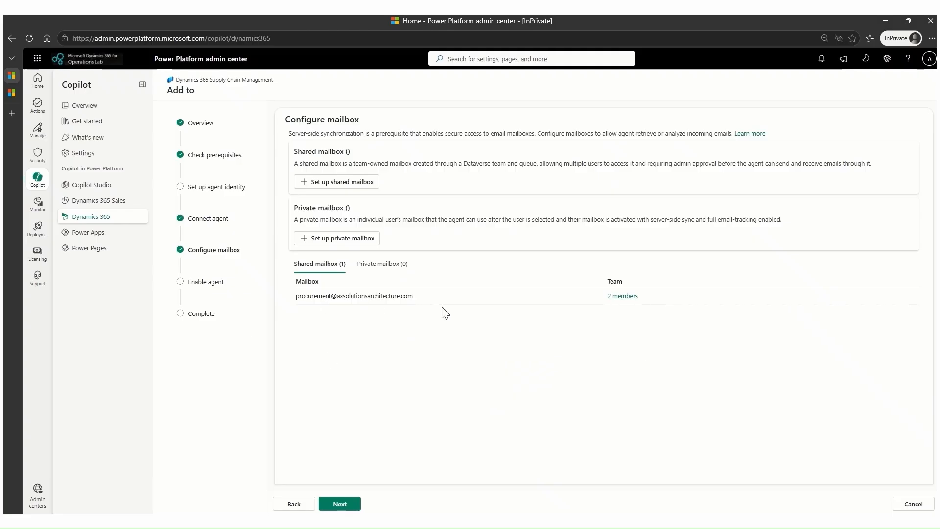
pyautogui.click(622, 296)
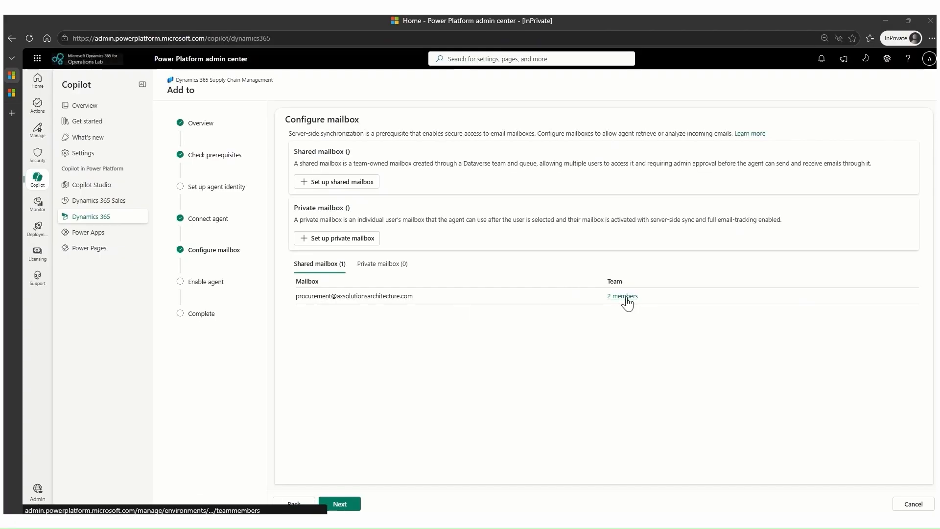
# Inspect the procurement team's members, find the team among the environment's teams, and check its default queue and linked mailbox configuration status.
pyautogui.click(626, 299)
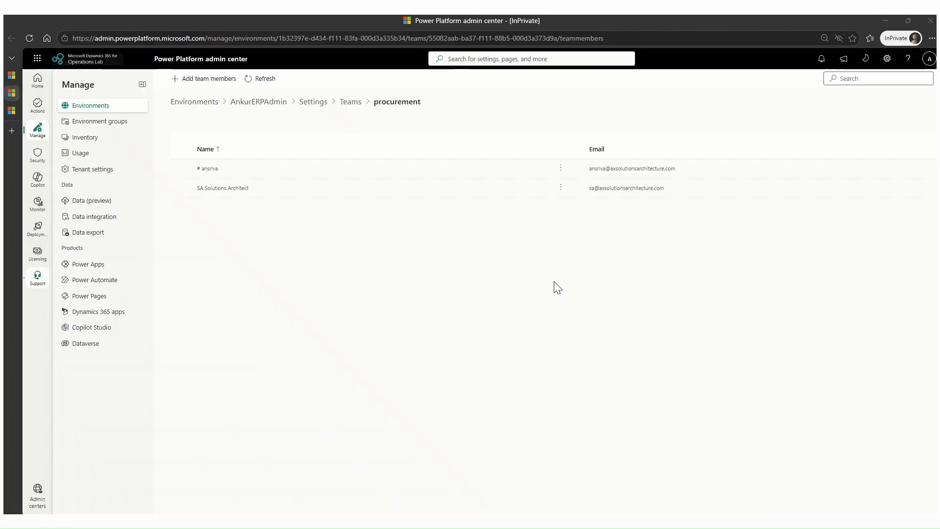
pyautogui.click(350, 102)
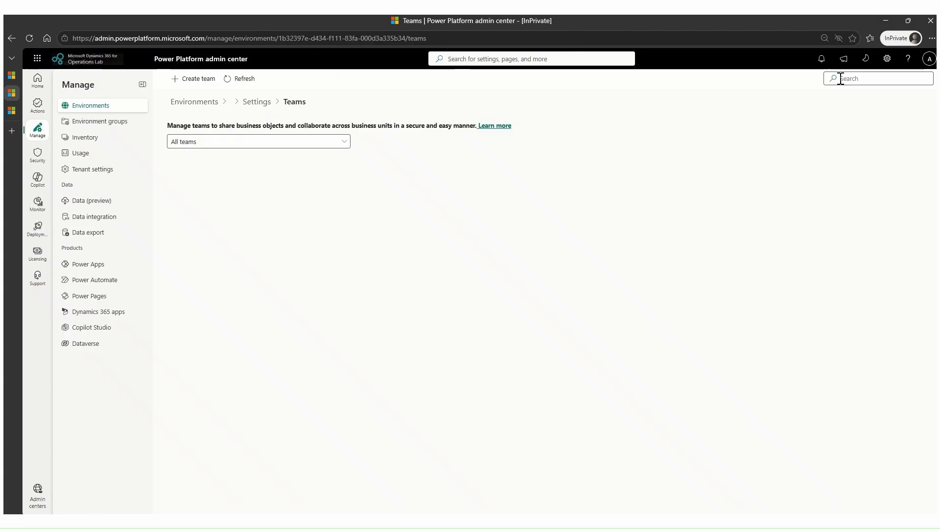
pyautogui.click(866, 80)
pyautogui.write('p')
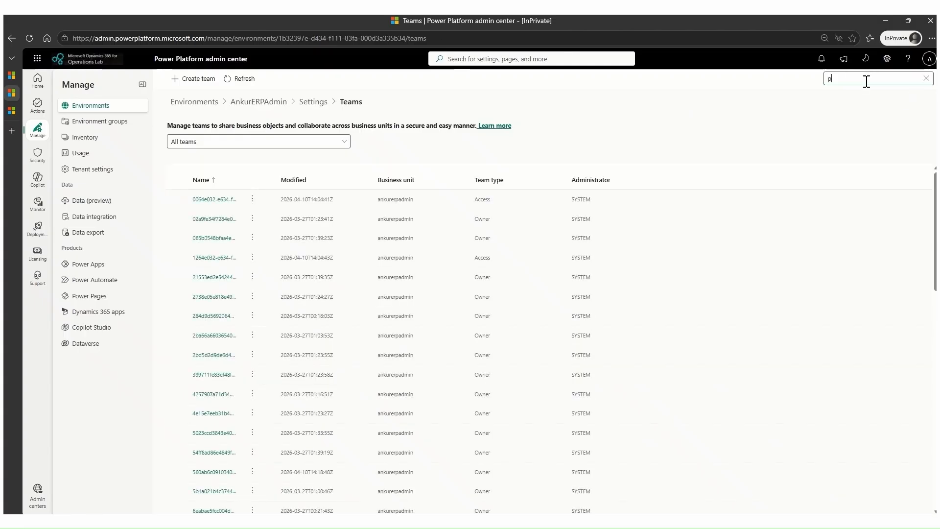
pyautogui.write('rocure')
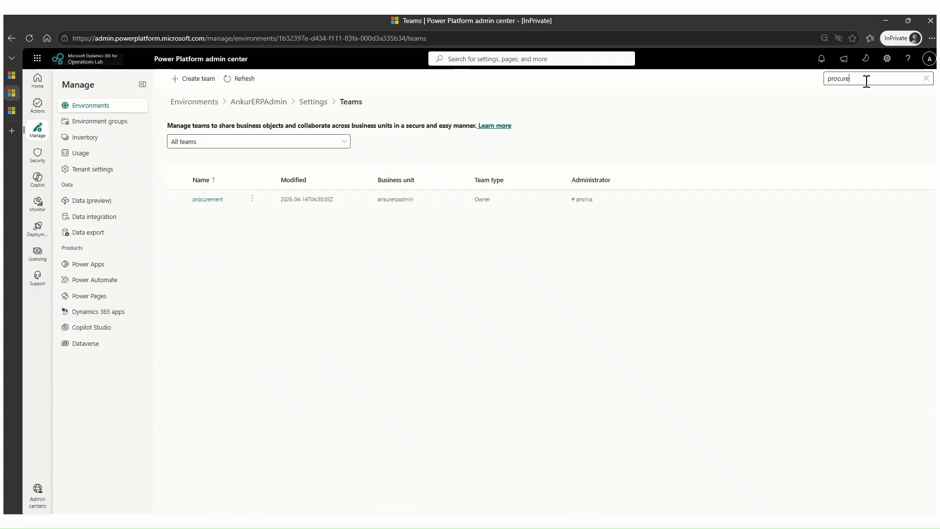
pyautogui.click(211, 201)
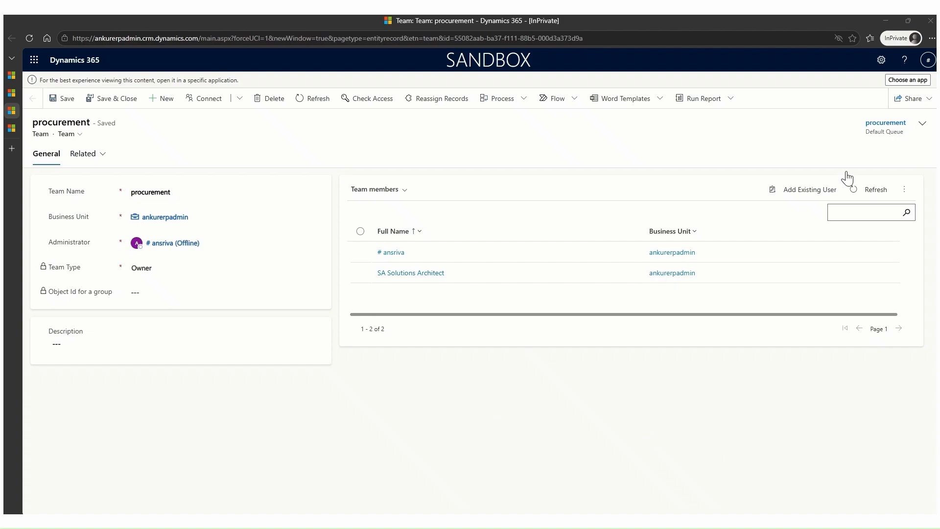
pyautogui.click(887, 125)
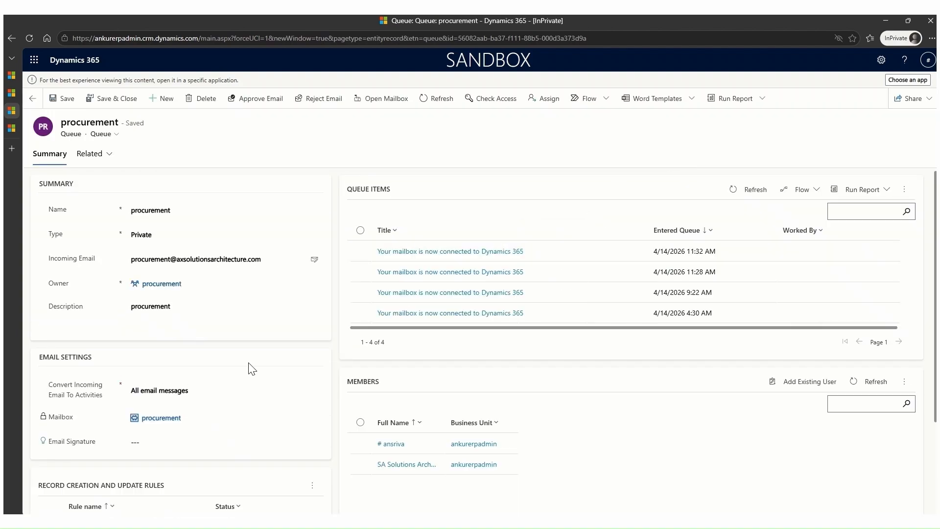
pyautogui.click(158, 421)
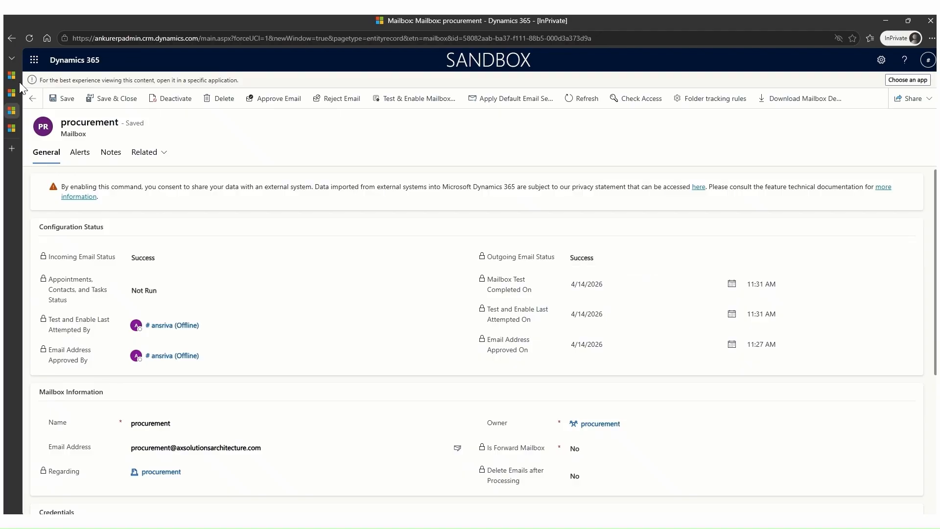
# Return to the agent deployment in the Power Platform admin center and proceed from the mailbox configuration to enabling the agent.
pyautogui.moveTo(11, 74)
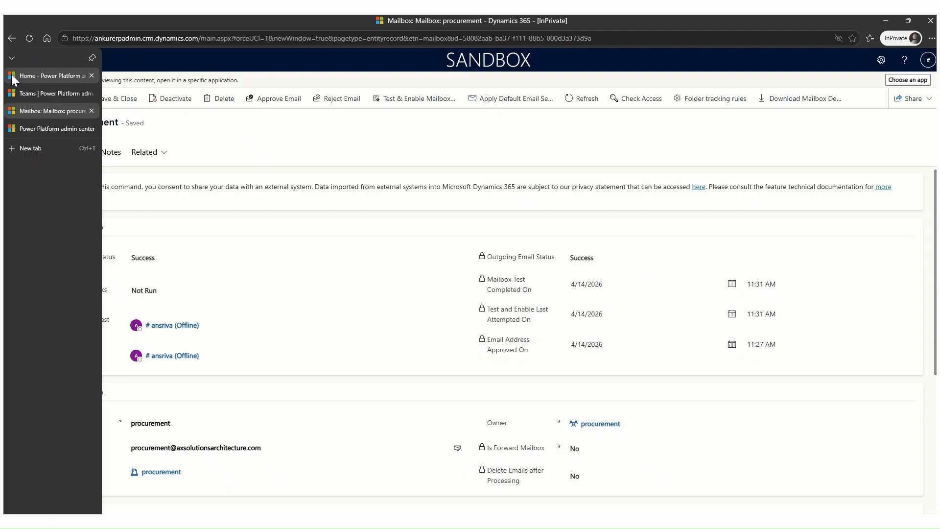
pyautogui.click(54, 78)
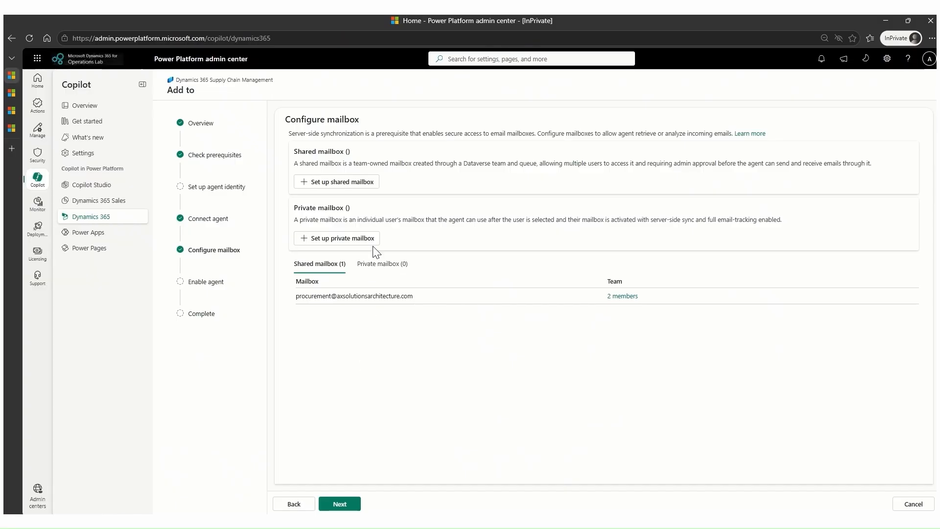
pyautogui.click(340, 505)
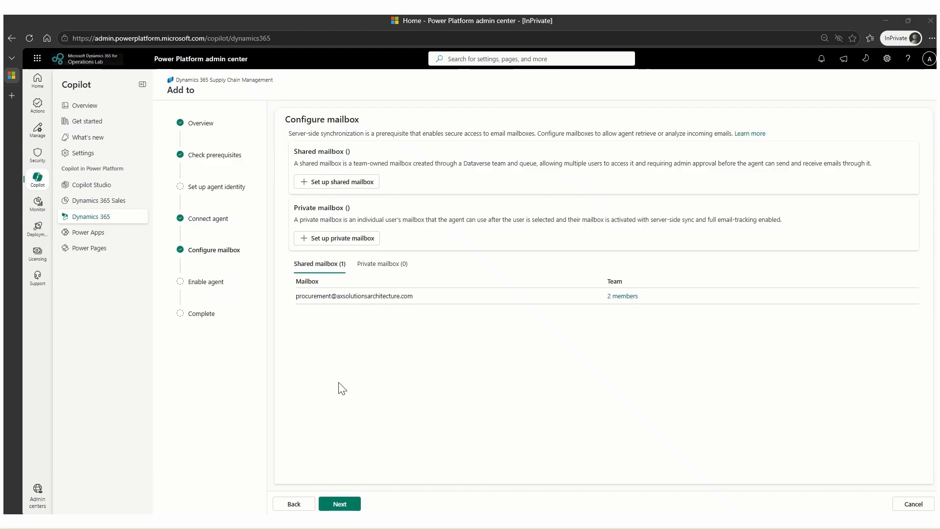
pyautogui.click(349, 504)
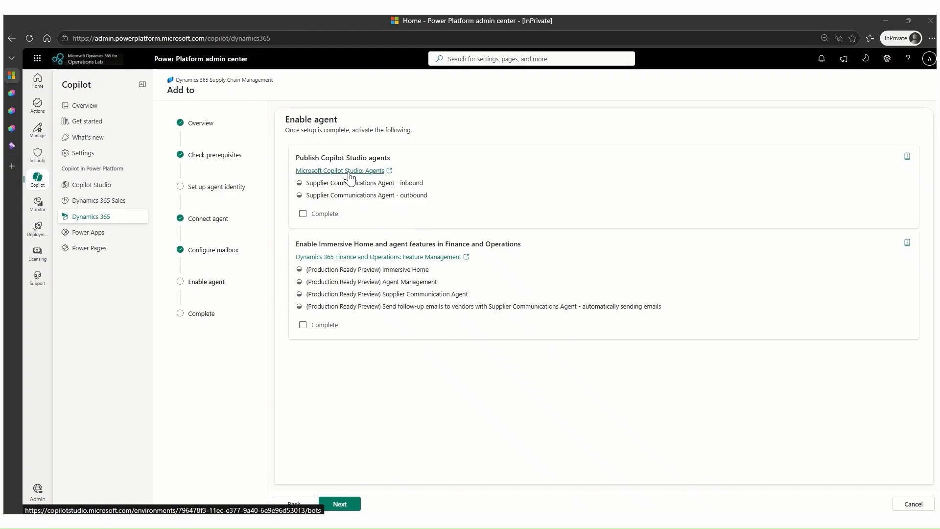
# Check the publishing of the outbound and inbound Supplier Communications Agents in Copilot Studio, and mark the publishing task complete in the deployment setup.
pyautogui.click(349, 171)
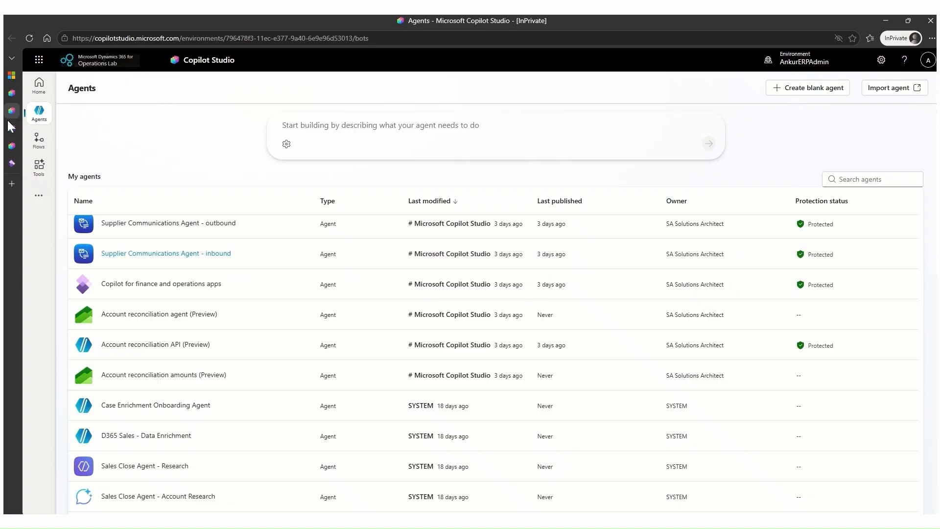
pyautogui.click(157, 224)
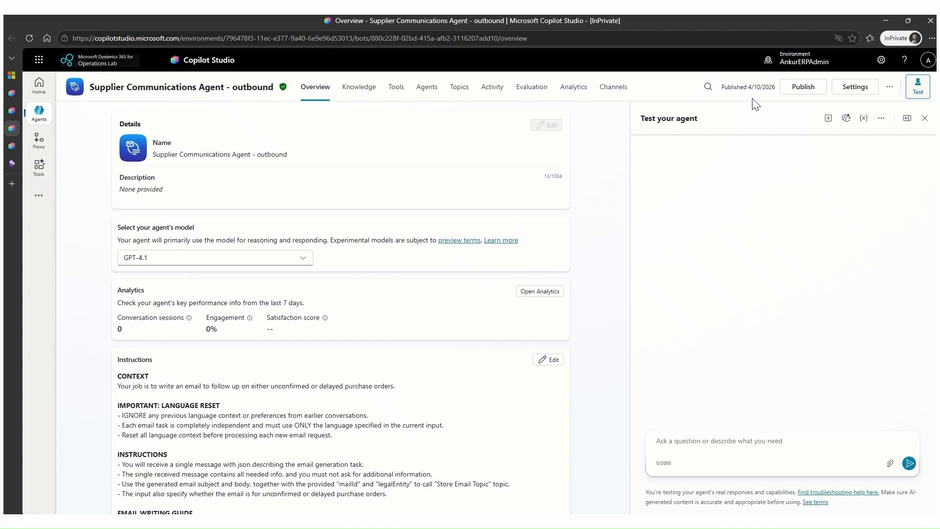
pyautogui.click(16, 145)
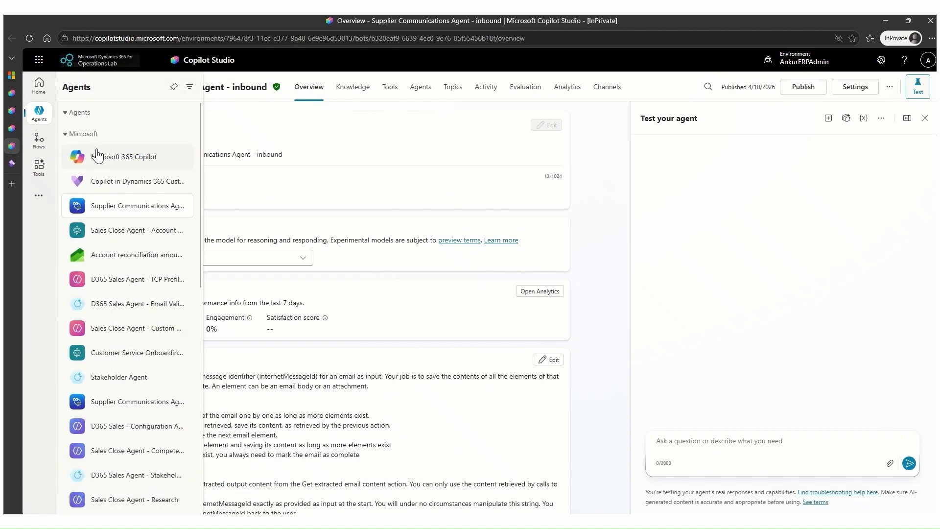
pyautogui.moveTo(14, 95)
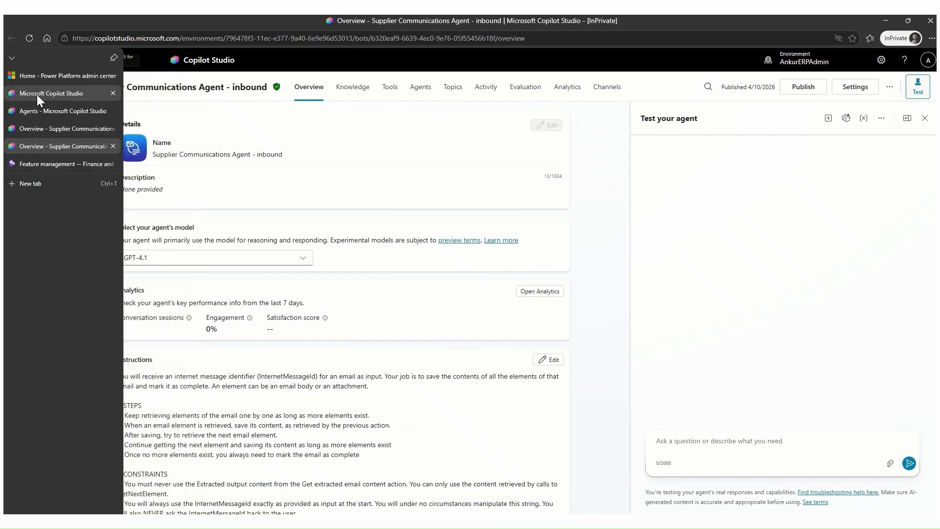
pyautogui.click(73, 76)
pyautogui.click(303, 215)
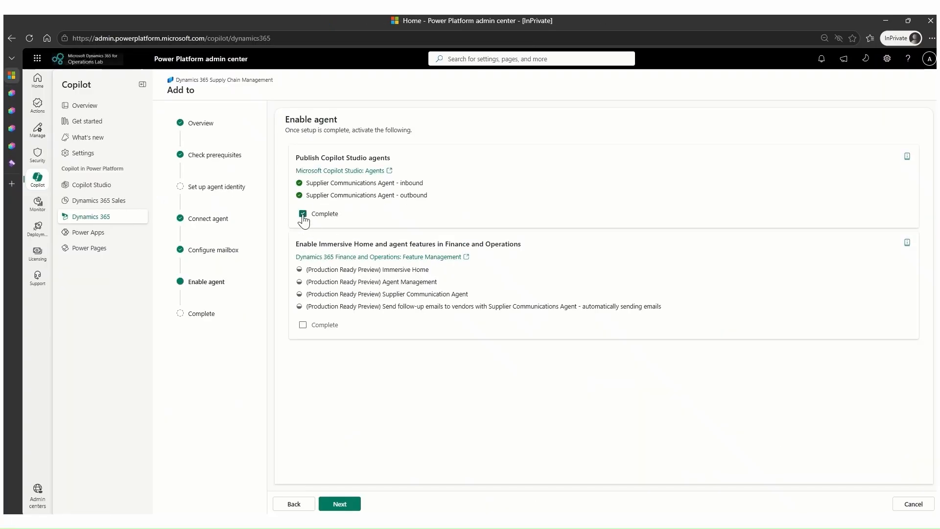
# In Finance and Operations feature management, enable the Immersive Home and Agent management features.
pyautogui.click(379, 258)
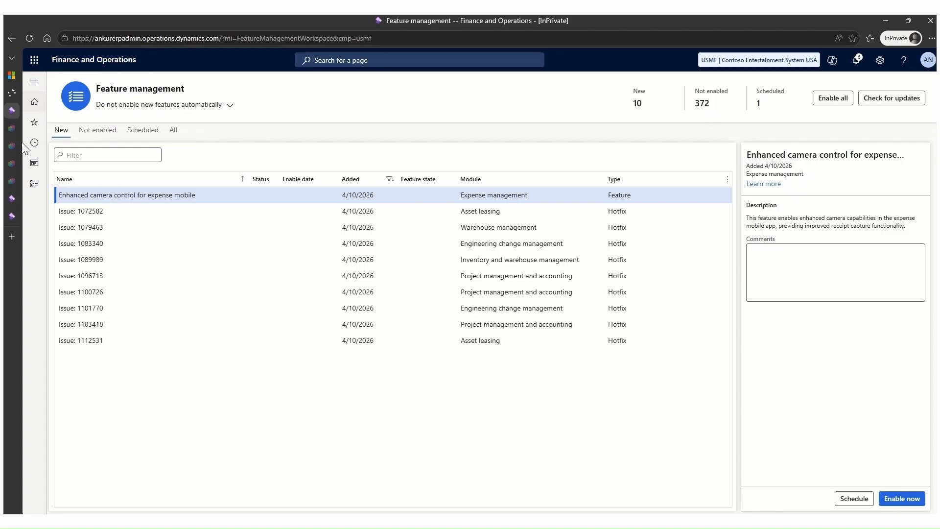
pyautogui.click(12, 216)
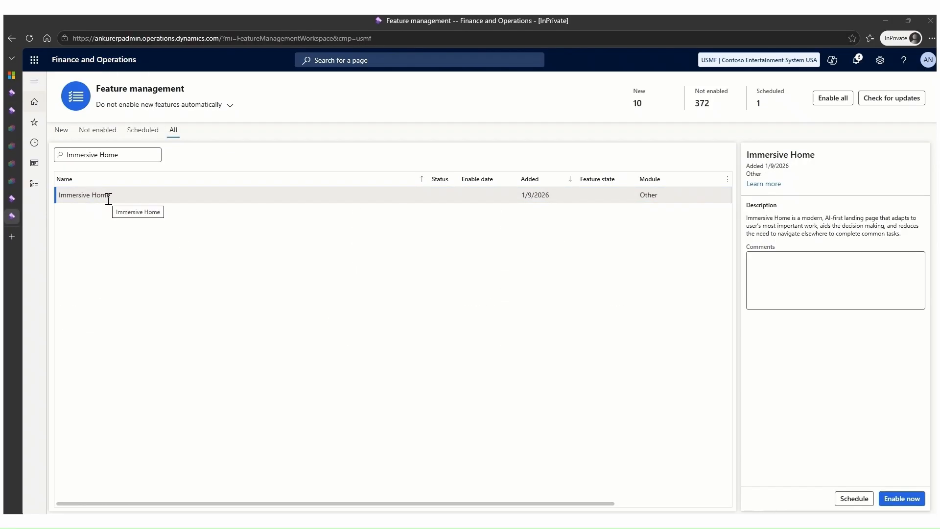
pyautogui.click(896, 504)
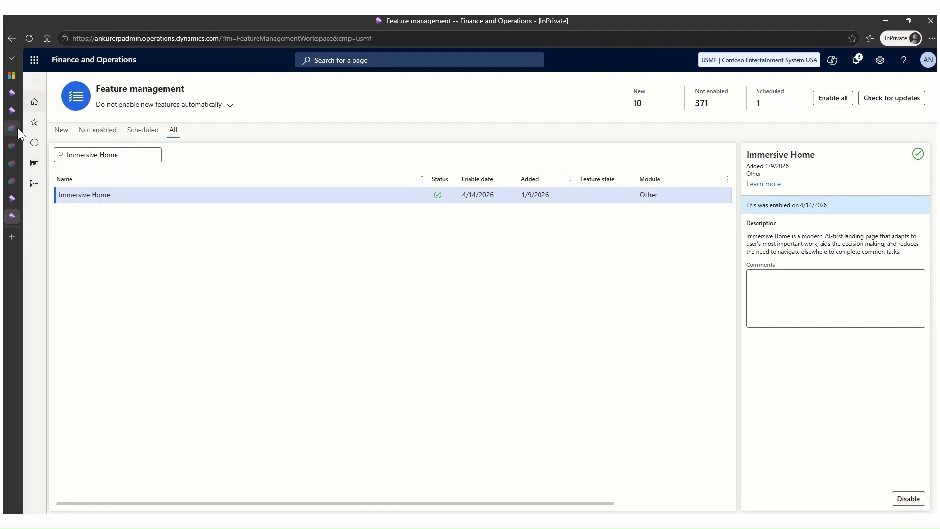
pyautogui.click(12, 196)
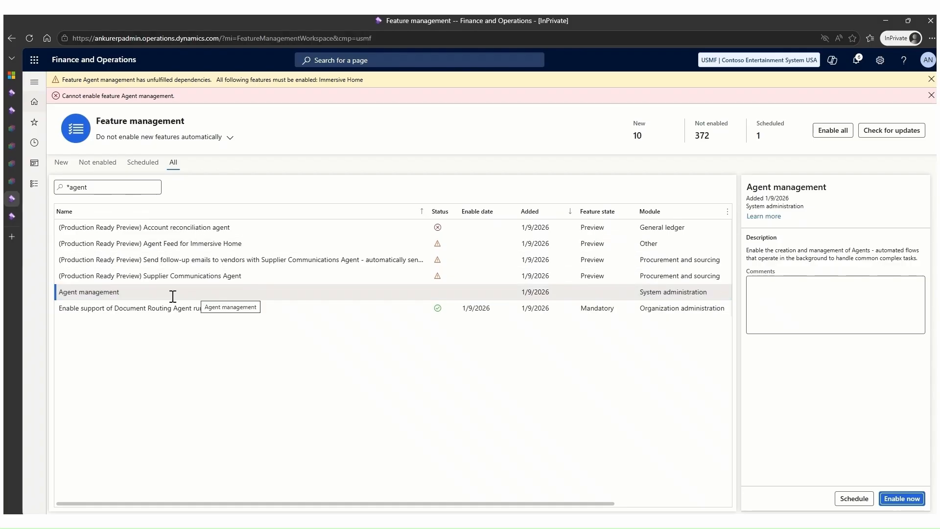
pyautogui.click(912, 499)
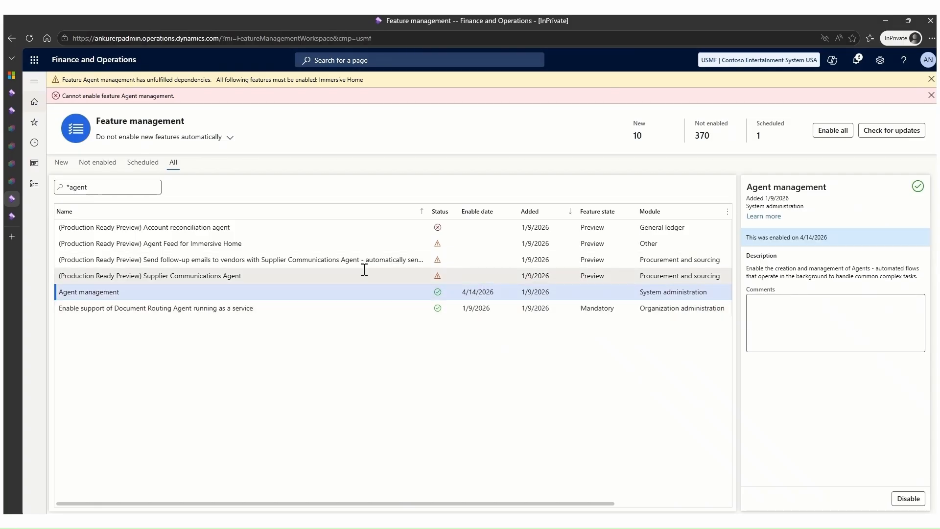
# Enable the preview features Supplier Communications Agent and Send follow-up emails to vendors with Supplier Communications Agent - automatically sending emails.
pyautogui.click(157, 276)
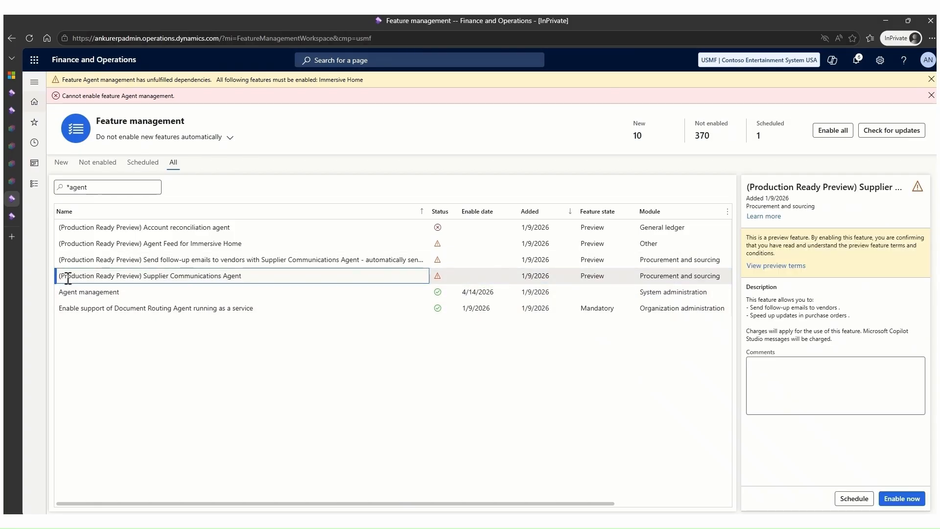
pyautogui.click(901, 498)
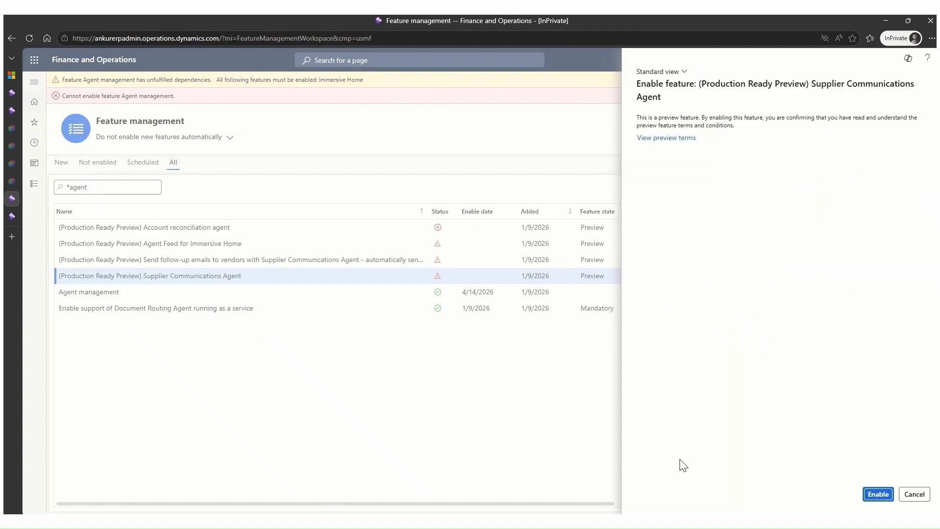
pyautogui.click(885, 497)
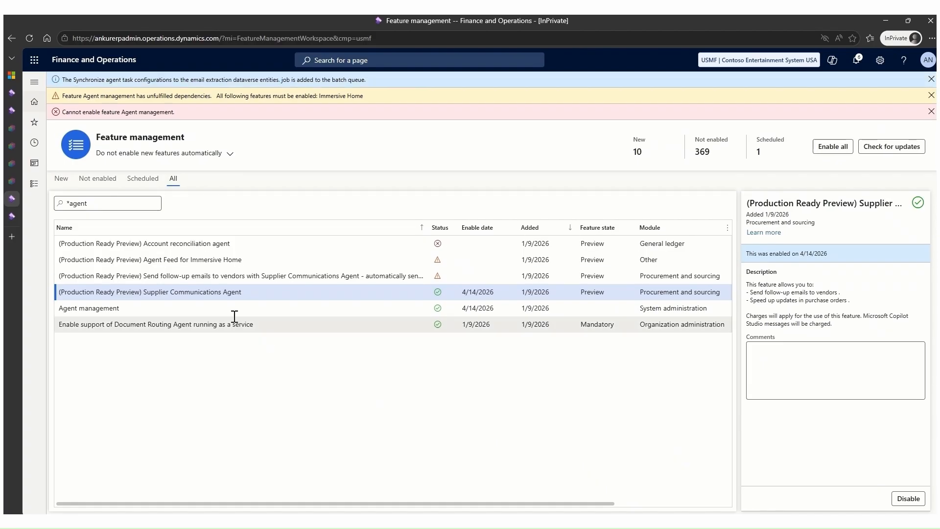
pyautogui.click(150, 276)
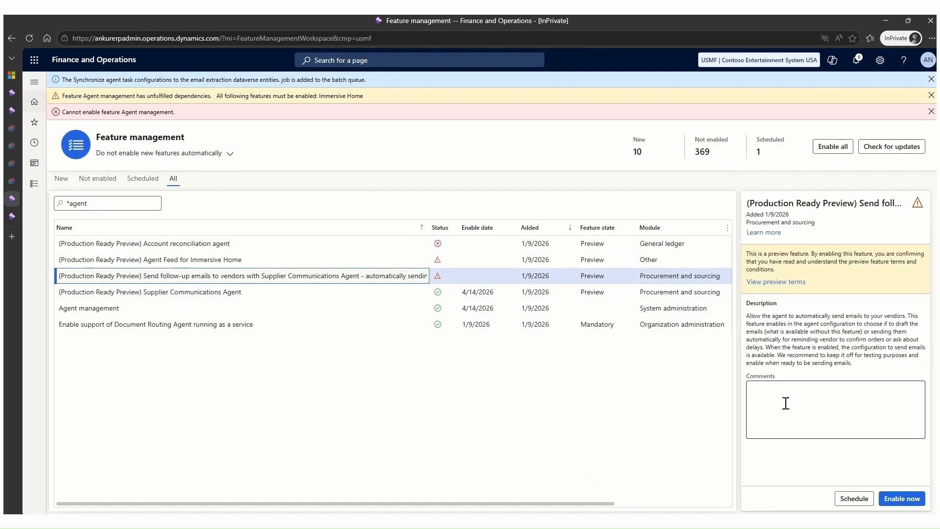
pyautogui.click(902, 499)
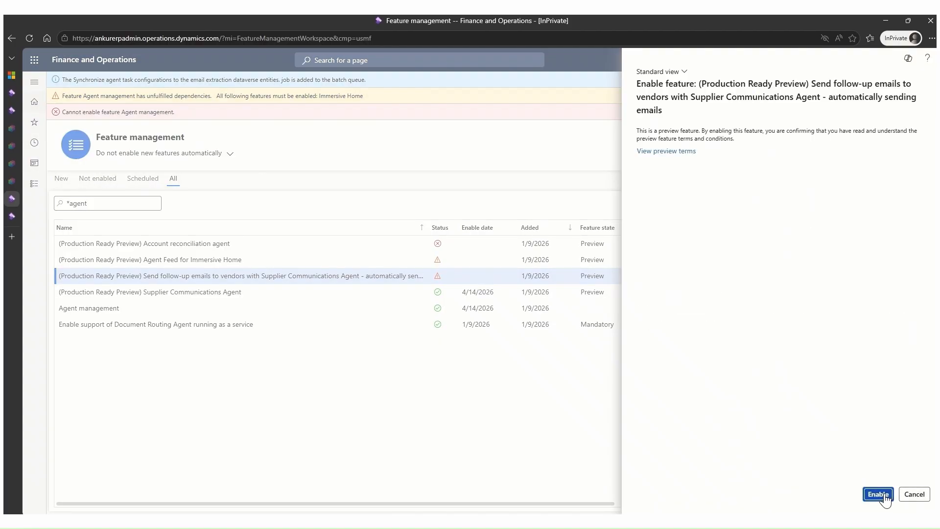
pyautogui.click(879, 495)
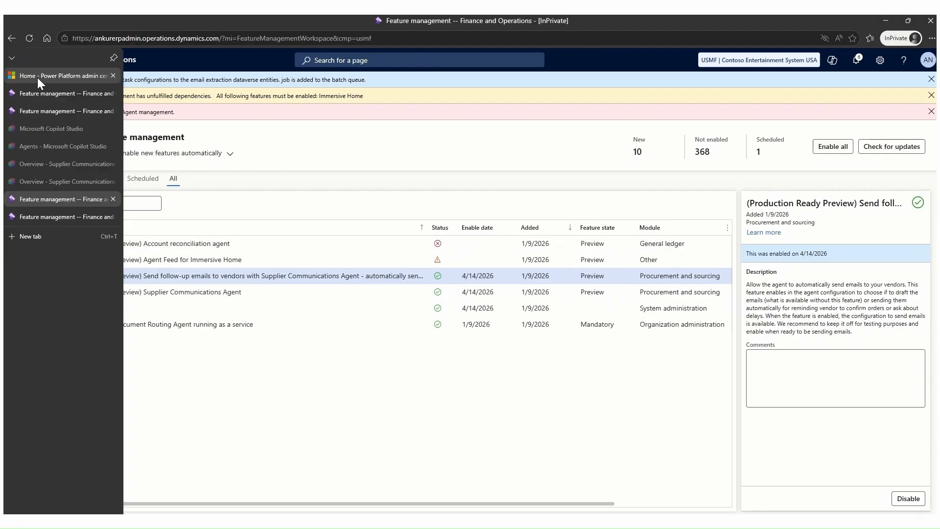
# Back in the Power Platform admin center, mark the Immersive Home and agent features task complete and finish the agent deployment.
pyautogui.click(37, 78)
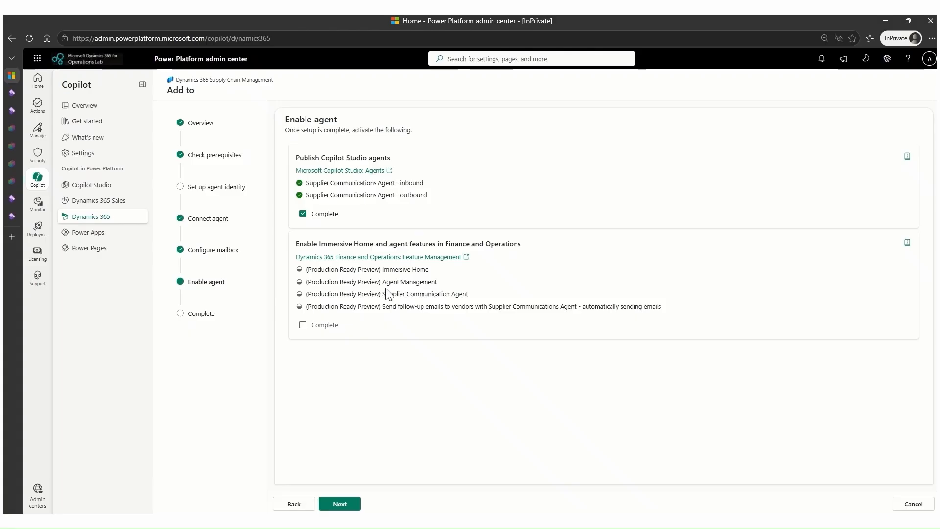
pyautogui.moveTo(384, 283); pyautogui.dragTo(437, 285)
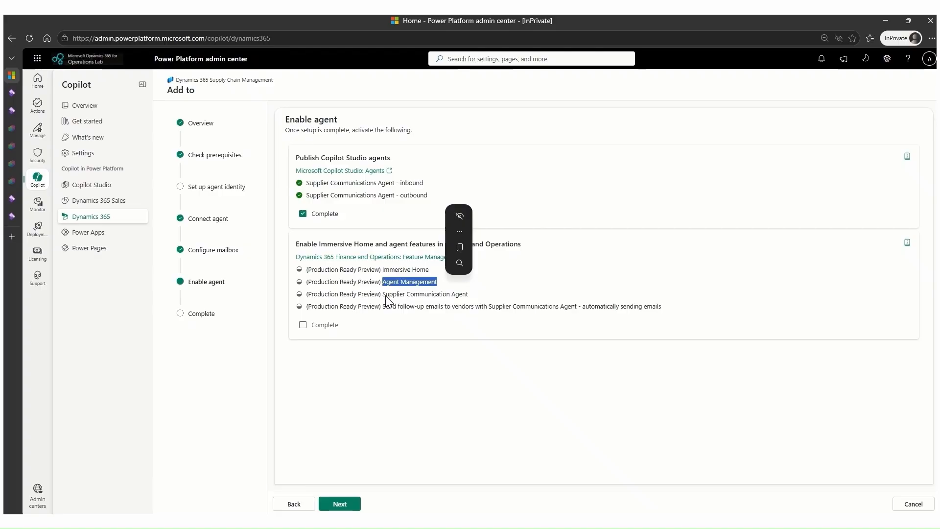
pyautogui.moveTo(385, 294); pyautogui.dragTo(476, 296)
pyautogui.moveTo(382, 307); pyautogui.dragTo(613, 326)
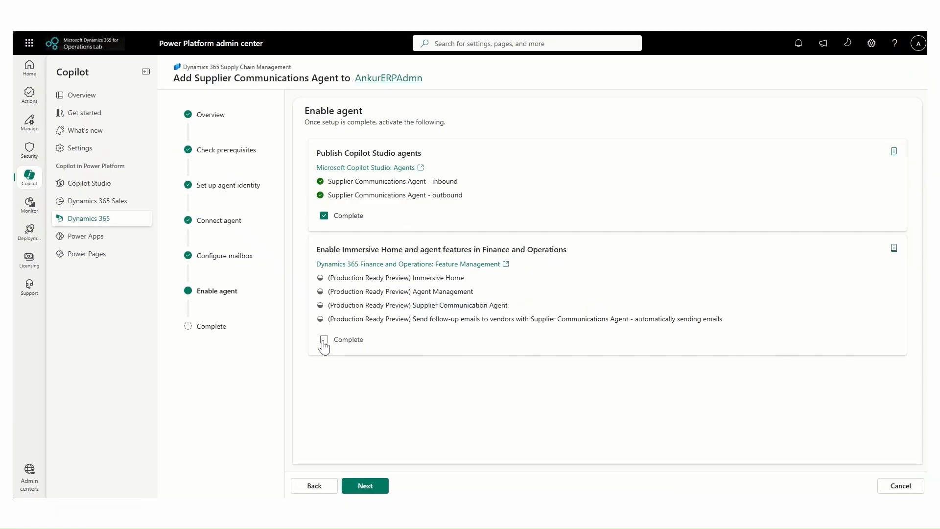
pyautogui.click(323, 340)
pyautogui.click(378, 486)
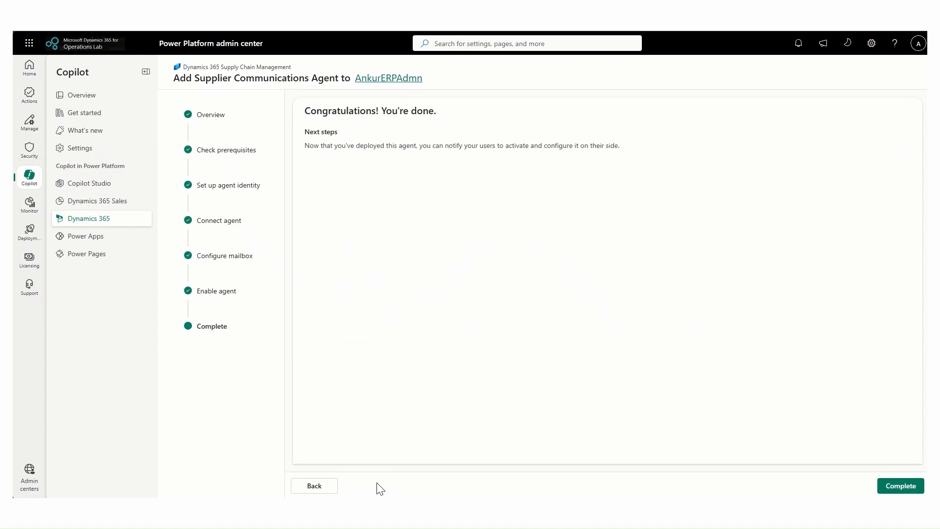
pyautogui.click(900, 490)
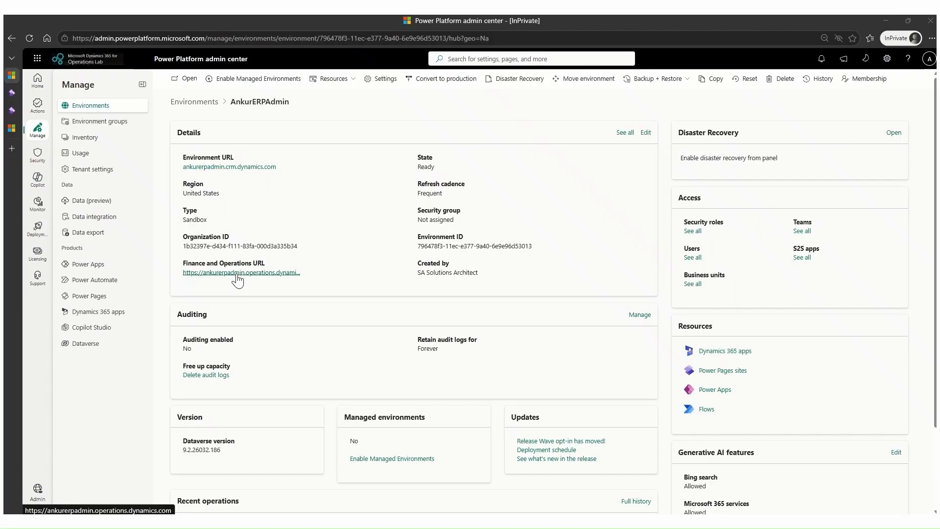
# In Finance and Operations, activate the Supplier Communications Agent's purchase order updates task for any vendor, using the shared procurement mailbox as the recipient.
pyautogui.click(236, 273)
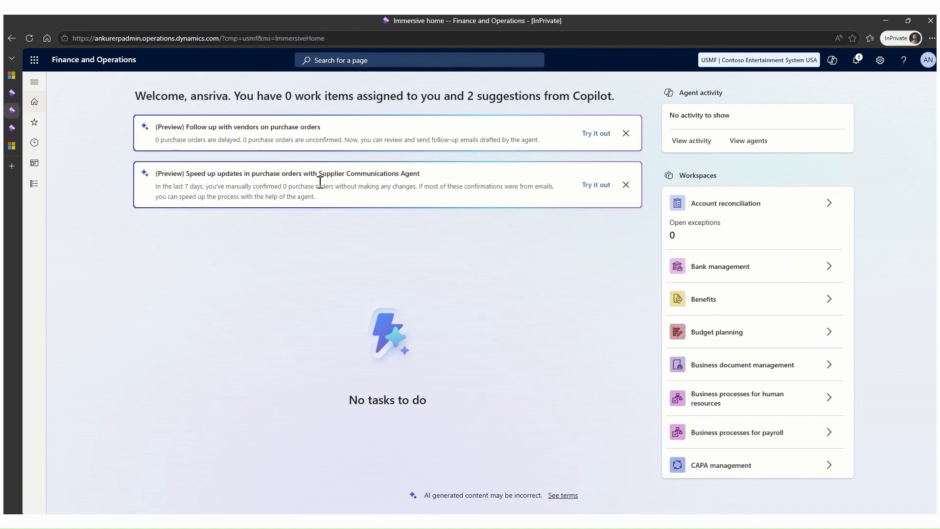
pyautogui.click(597, 185)
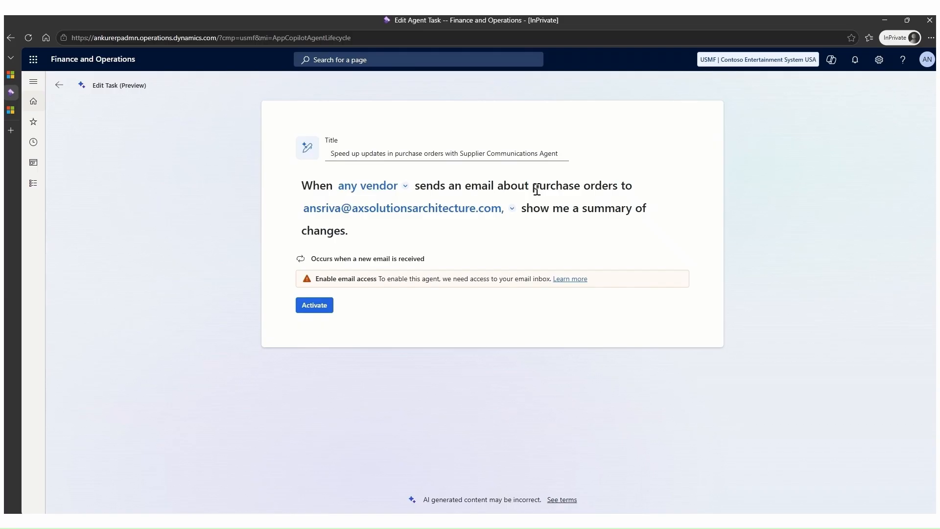
pyautogui.click(513, 210)
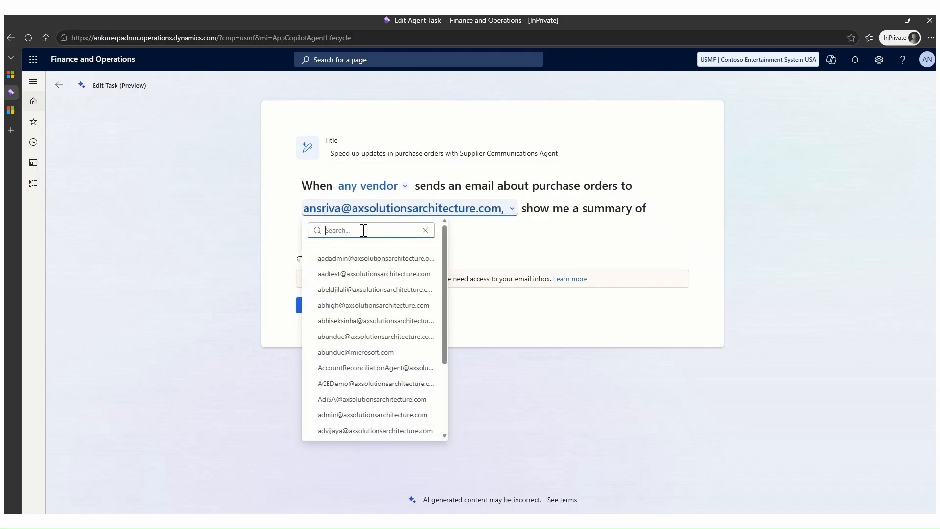
pyautogui.write('procurement')
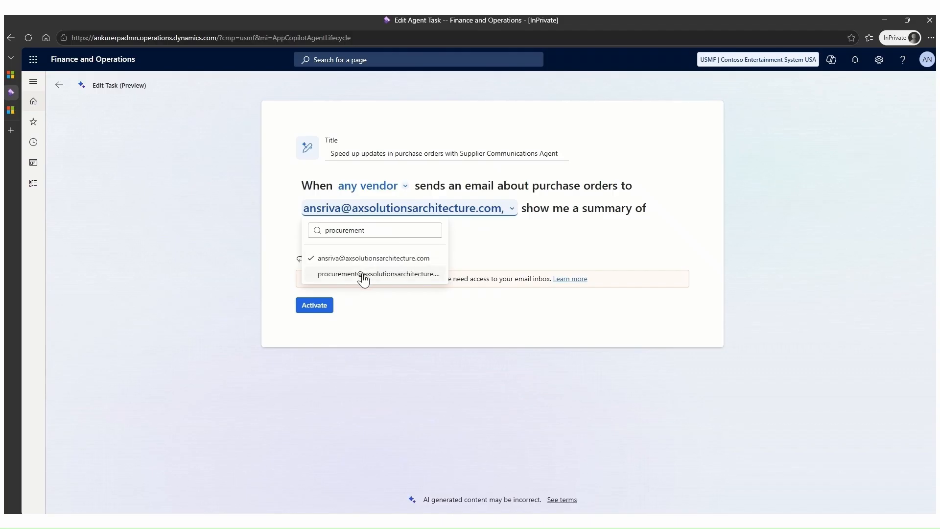
pyautogui.click(361, 275)
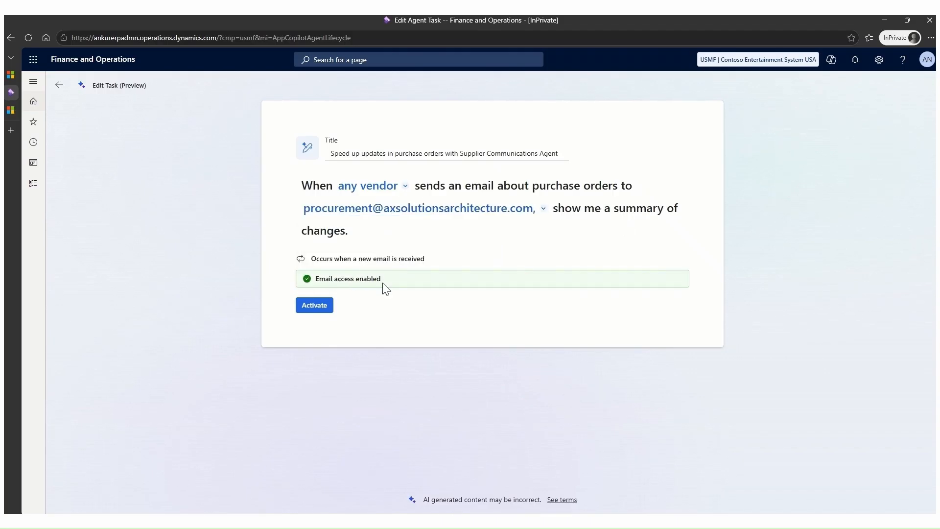
pyautogui.click(313, 305)
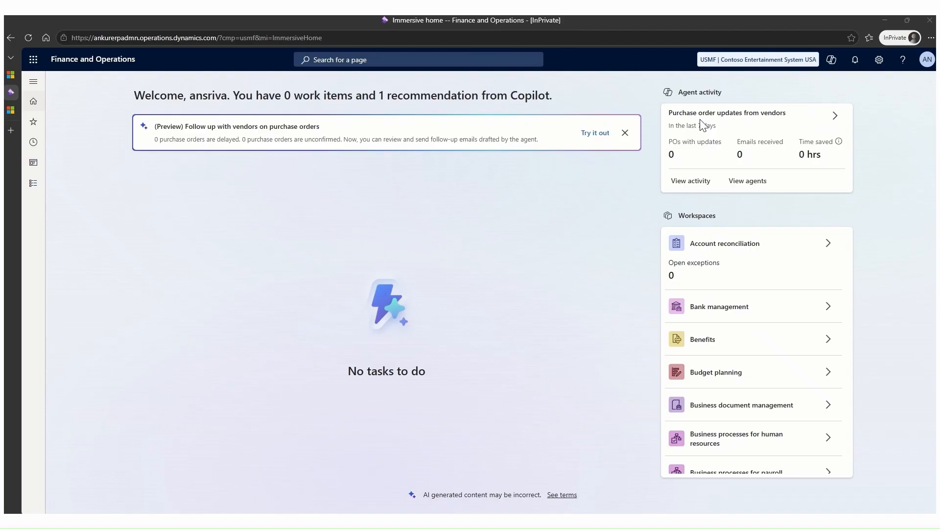
# Open the emails from vendors workspace through the purchase order updates agent activity.
pyautogui.click(836, 117)
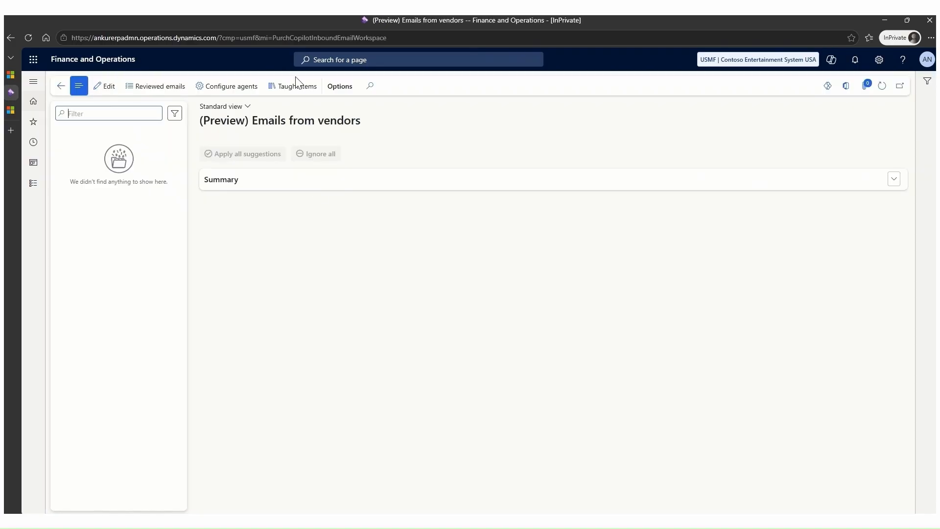
pyautogui.click(422, 123)
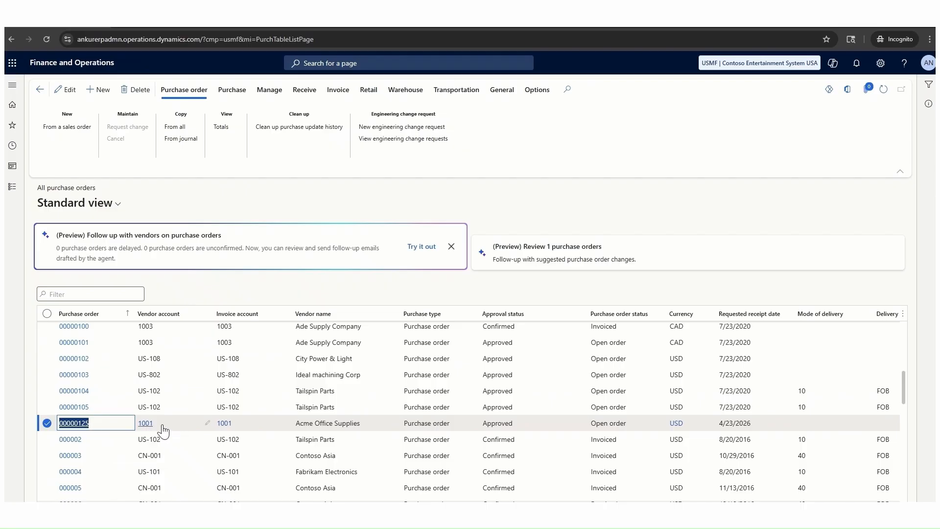
# Check the Acme Office Supplies order among all purchase orders and read its confirmation email in the Procurement inbox in Outlook.
pyautogui.moveTo(163, 431)
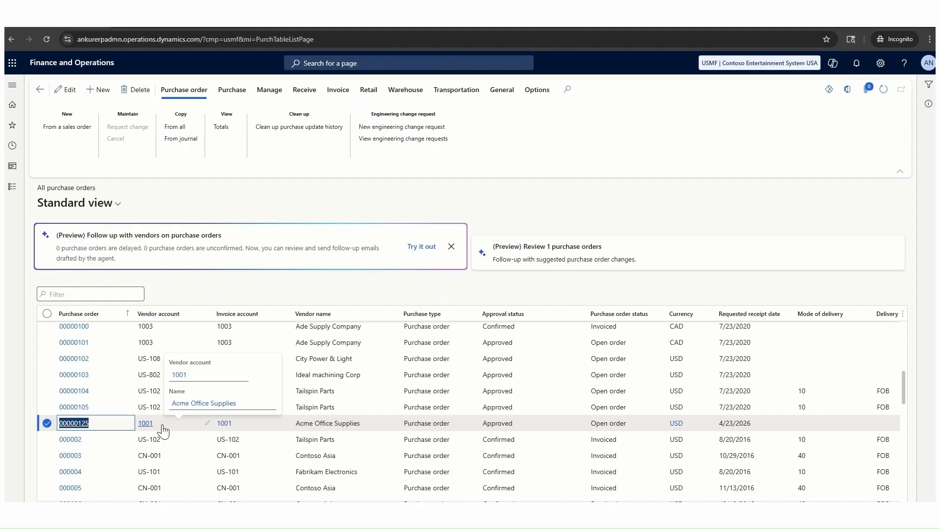
pyautogui.click(162, 25)
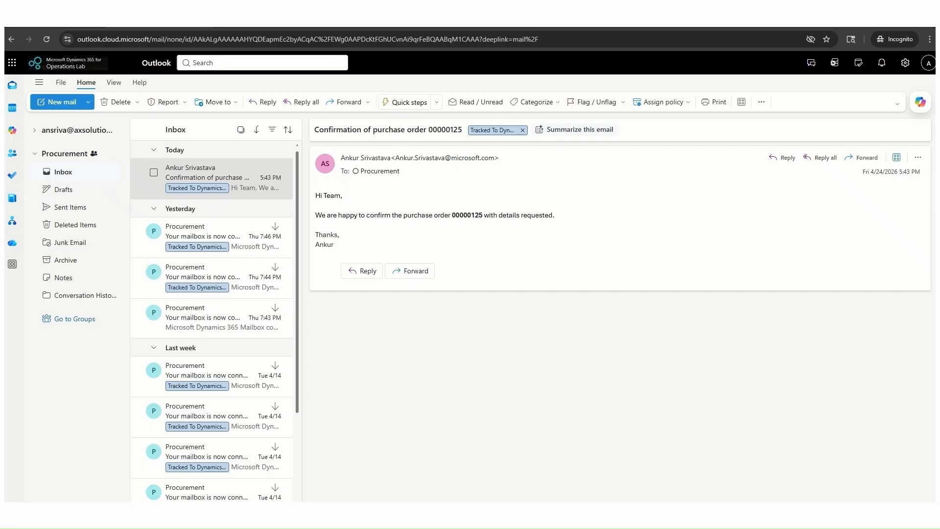
# Back in Finance and Operations, apply all agent suggestions for the Acme Office Supplies confirmation email and confirm the purchase order with the default settings.
pyautogui.click(252, 27)
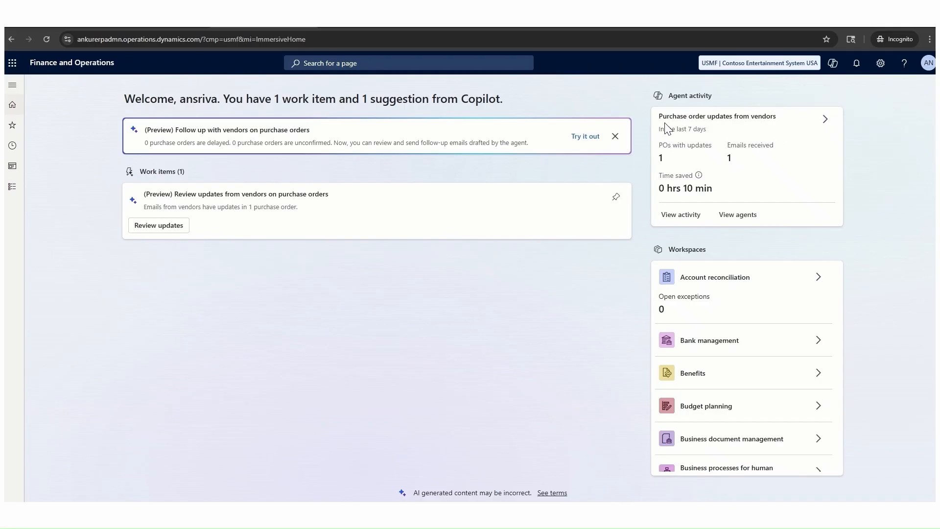
pyautogui.click(826, 124)
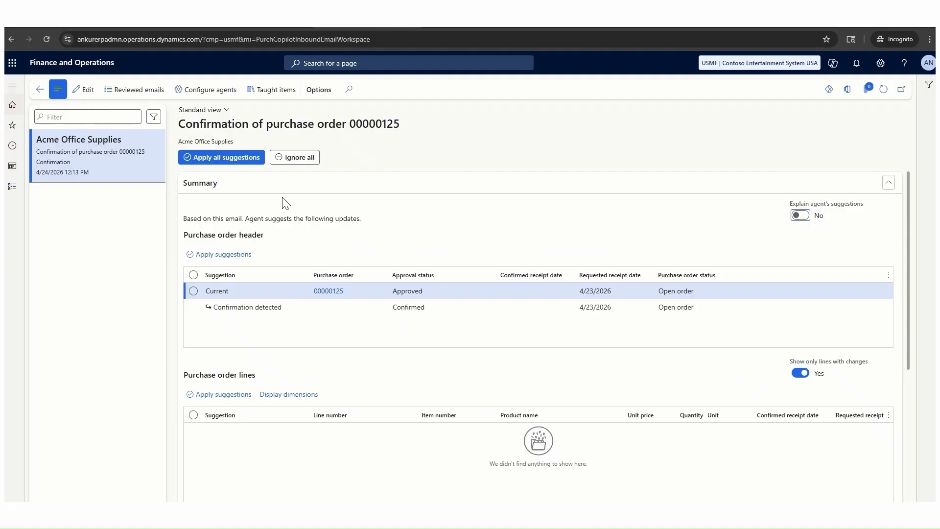
pyautogui.click(234, 157)
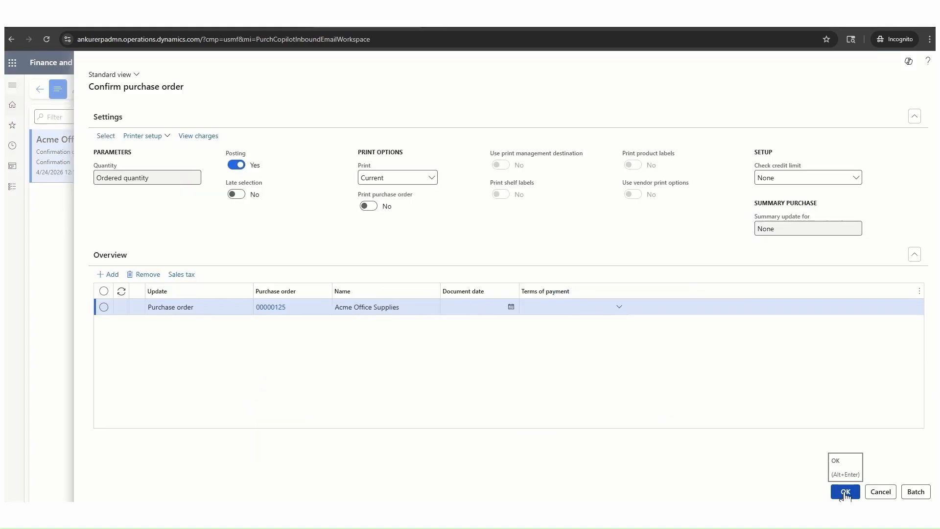
pyautogui.click(846, 492)
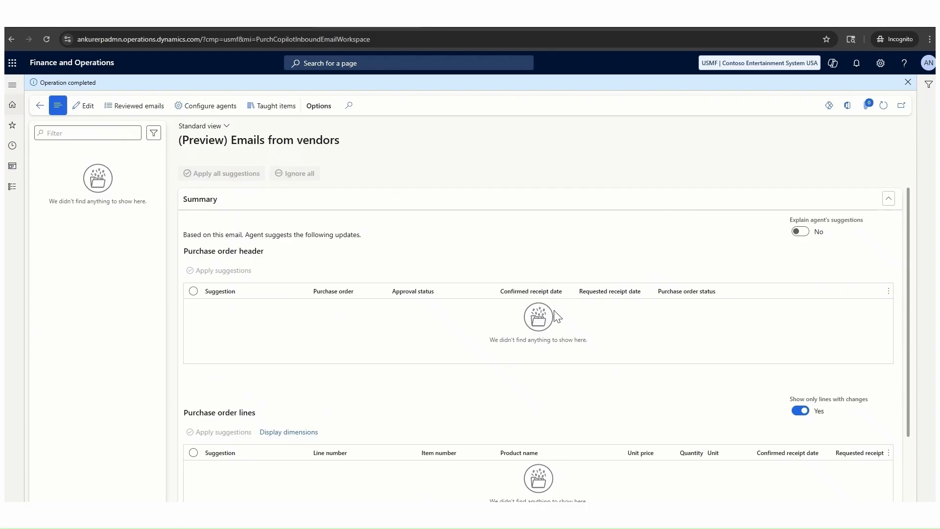
# Refresh the list of all purchase orders to check the Acme Office Supplies order's approval status.
pyautogui.click(74, 21)
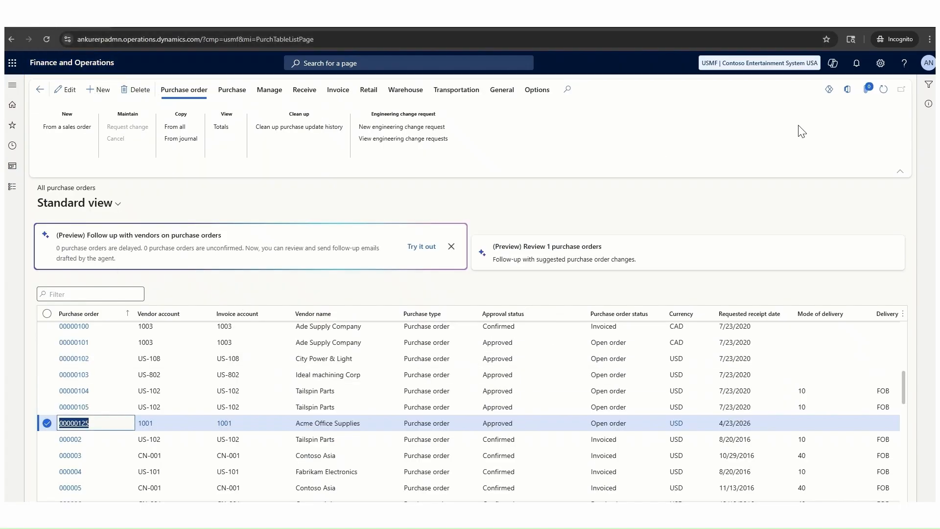
pyautogui.click(883, 90)
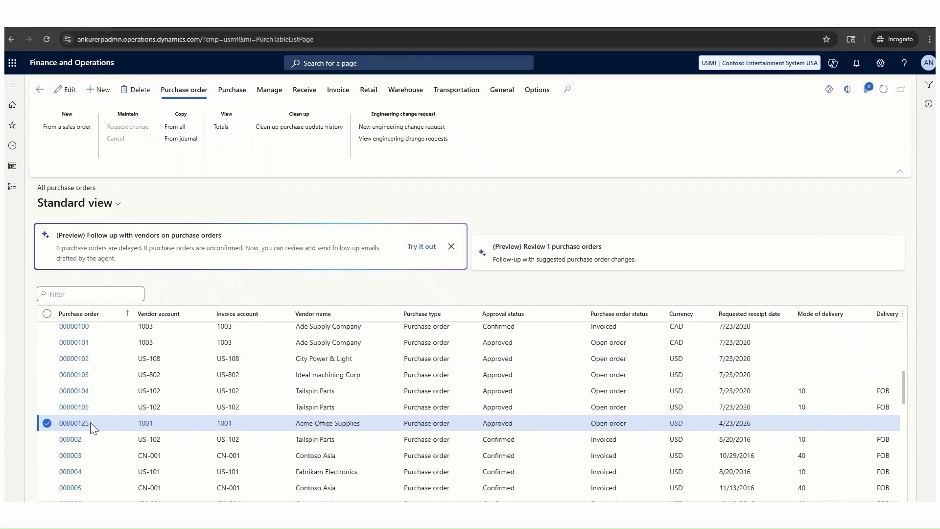